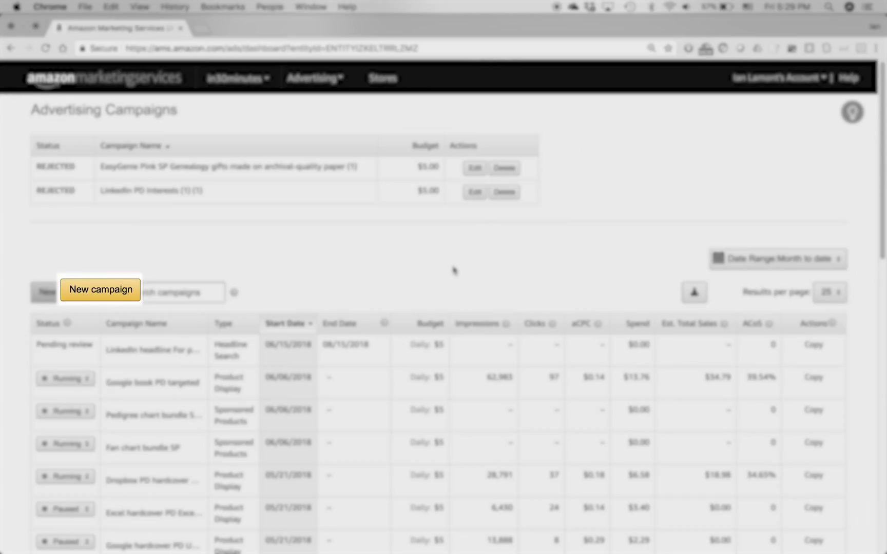
- Switch from the AMS dashboard to the browser showing Amazon's 'dropbox' search results
{"action": "key", "text": "super+Tab"}
{"action": "key", "text": "super+Tab"}
{"action": "key", "text": "super+Tab"}
{"action": "key", "text": "super+Tab"}
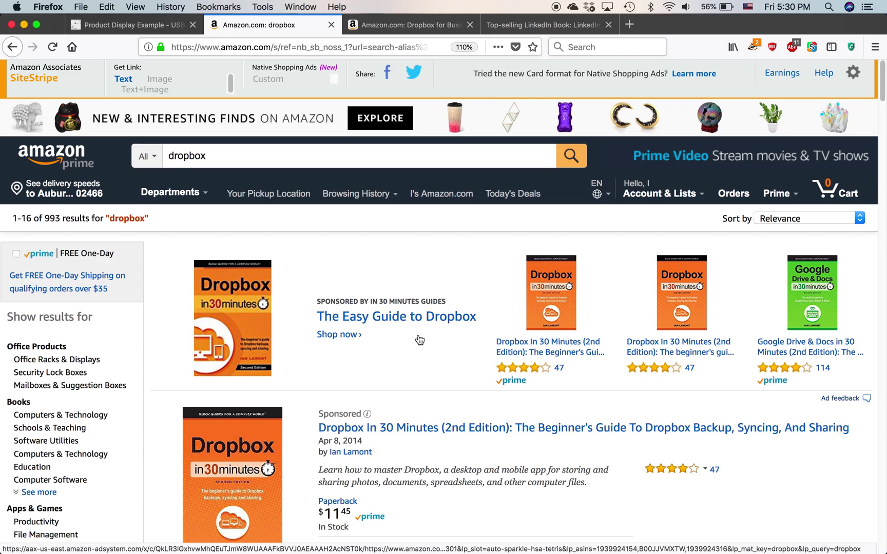
{"action": "scroll", "coordinate": [419, 340], "scroll_direction": "down", "scroll_amount": 5}
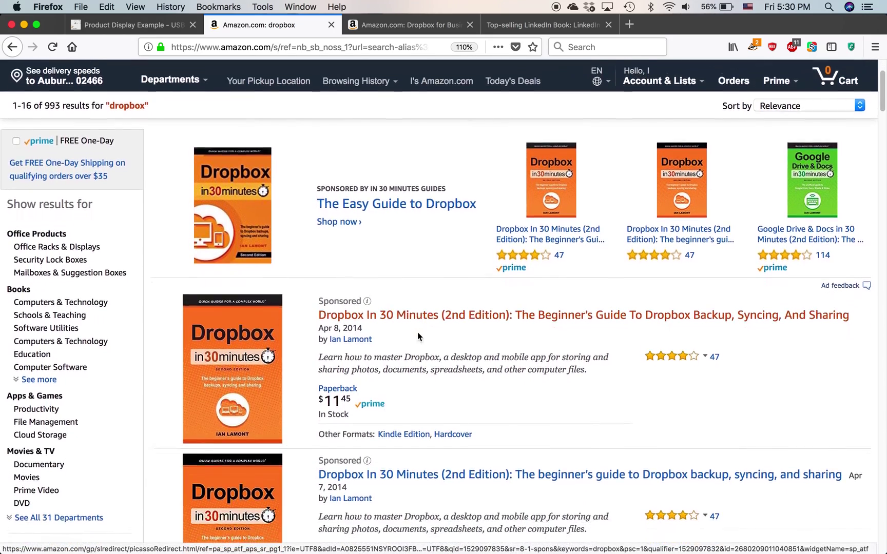
{"action": "scroll", "coordinate": [418, 333], "scroll_direction": "down", "scroll_amount": 5}
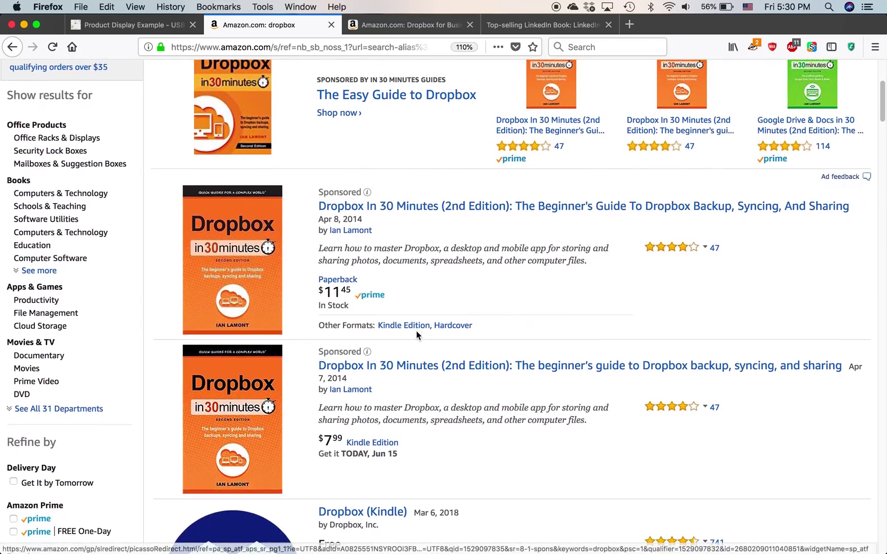
{"action": "scroll", "coordinate": [416, 335], "scroll_direction": "up", "scroll_amount": 10}
{"action": "scroll", "coordinate": [418, 336], "scroll_direction": "down", "scroll_amount": 10}
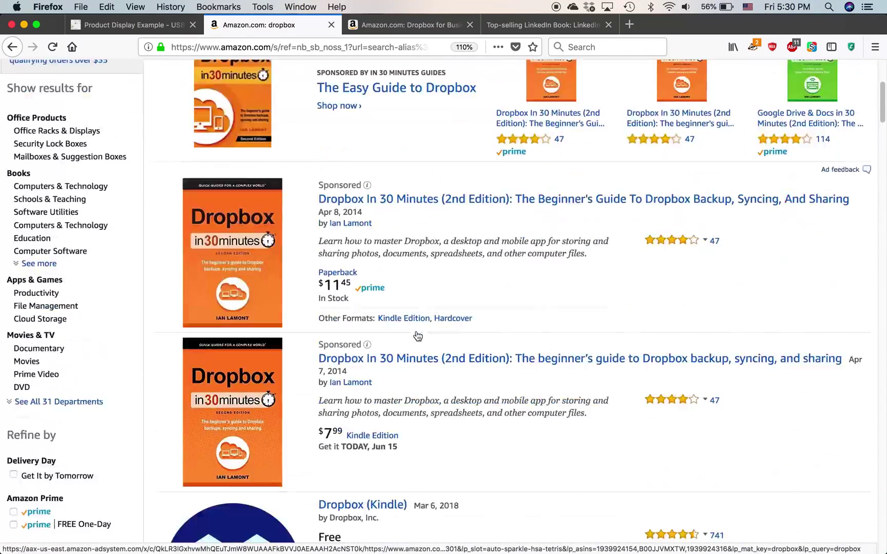
{"action": "scroll", "coordinate": [418, 336], "scroll_direction": "down", "scroll_amount": 15}
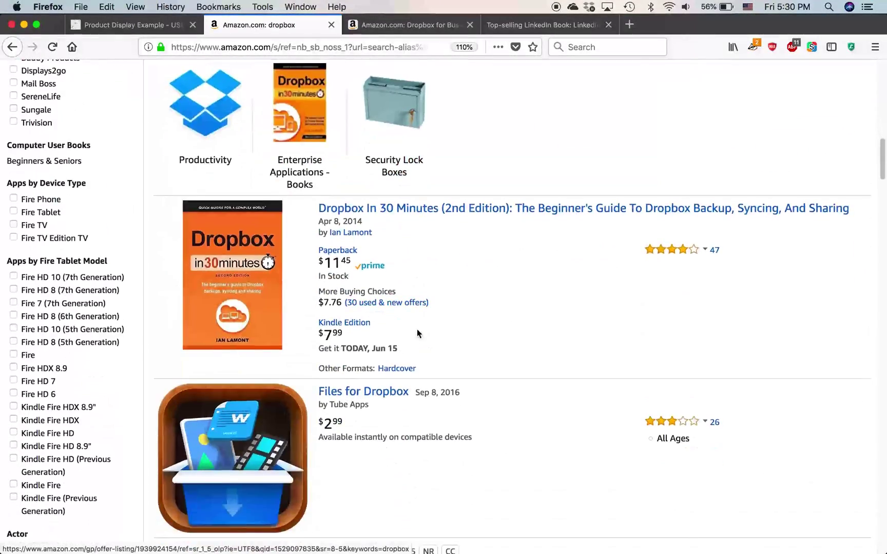
{"action": "scroll", "coordinate": [417, 333], "scroll_direction": "down", "scroll_amount": 15}
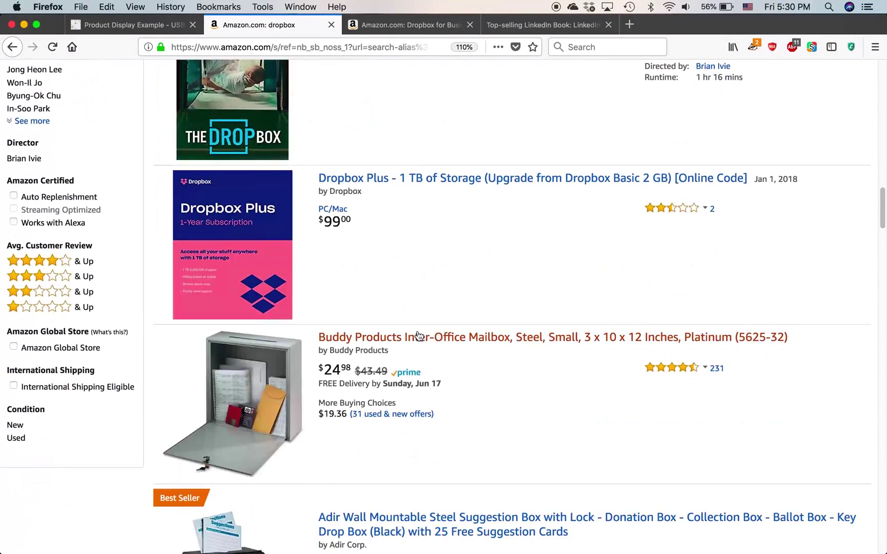
{"action": "scroll", "coordinate": [417, 334], "scroll_direction": "down", "scroll_amount": 15}
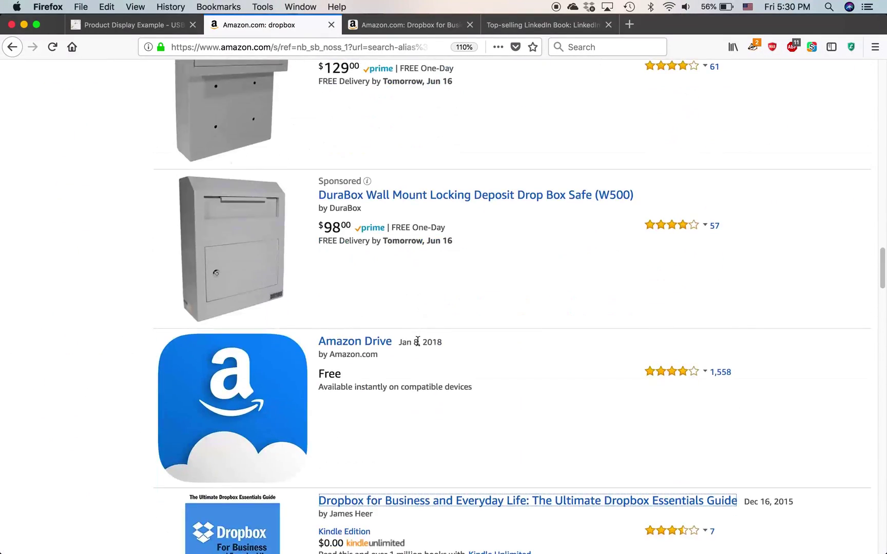
{"action": "scroll", "coordinate": [418, 341], "scroll_direction": "down", "scroll_amount": 6}
{"action": "scroll", "coordinate": [417, 343], "scroll_direction": "down", "scroll_amount": 2}
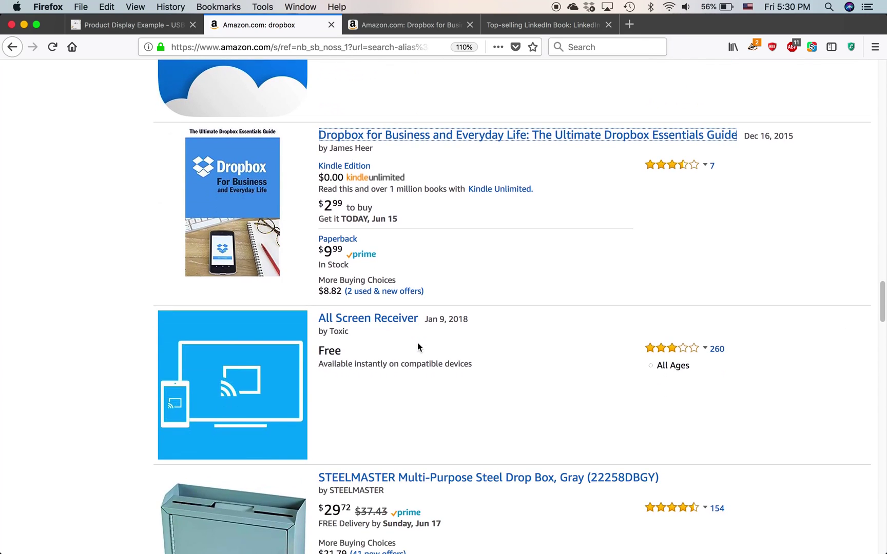
{"action": "scroll", "coordinate": [417, 362], "scroll_direction": "down", "scroll_amount": 2}
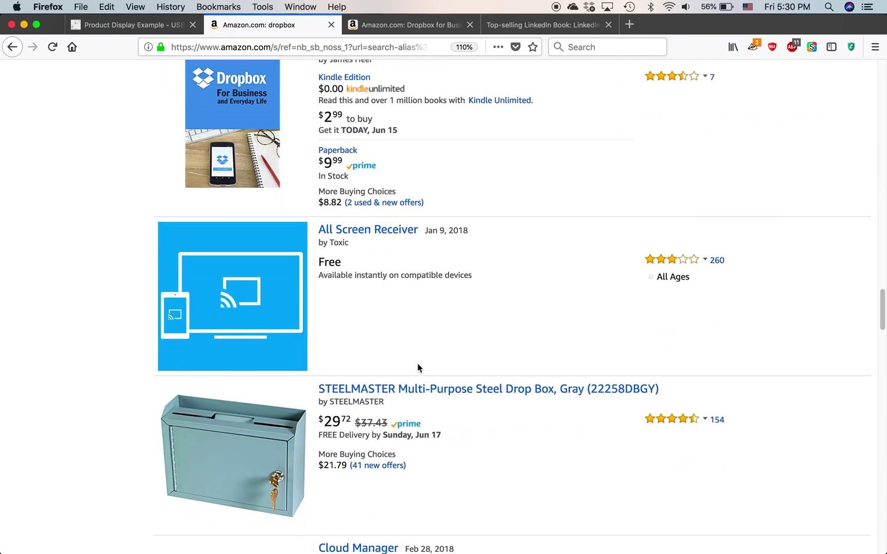
{"action": "scroll", "coordinate": [417, 363], "scroll_direction": "up", "scroll_amount": 20}
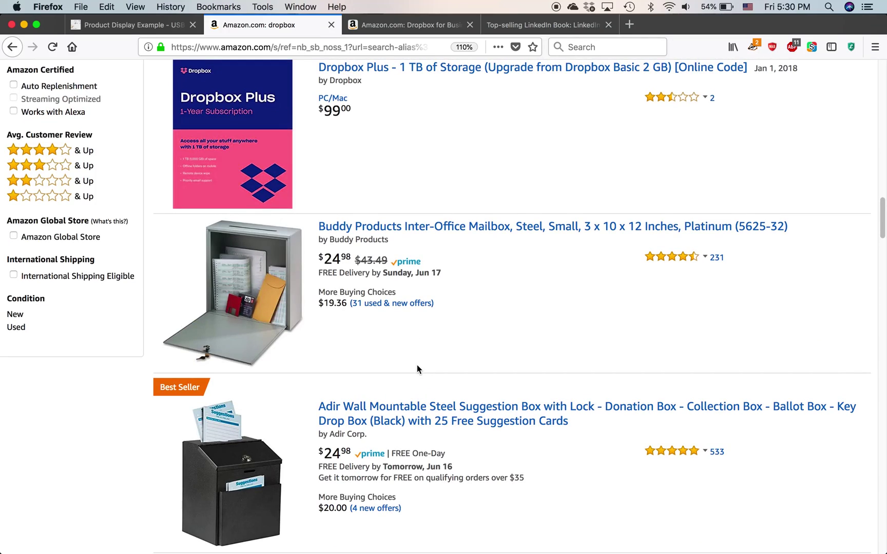
{"action": "scroll", "coordinate": [415, 368], "scroll_direction": "up", "scroll_amount": 16}
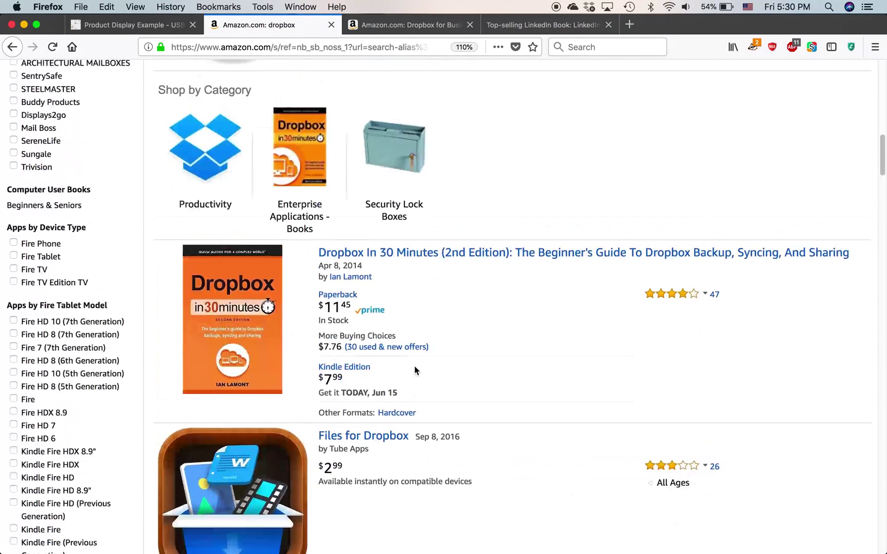
{"action": "scroll", "coordinate": [415, 370], "scroll_direction": "up", "scroll_amount": 10}
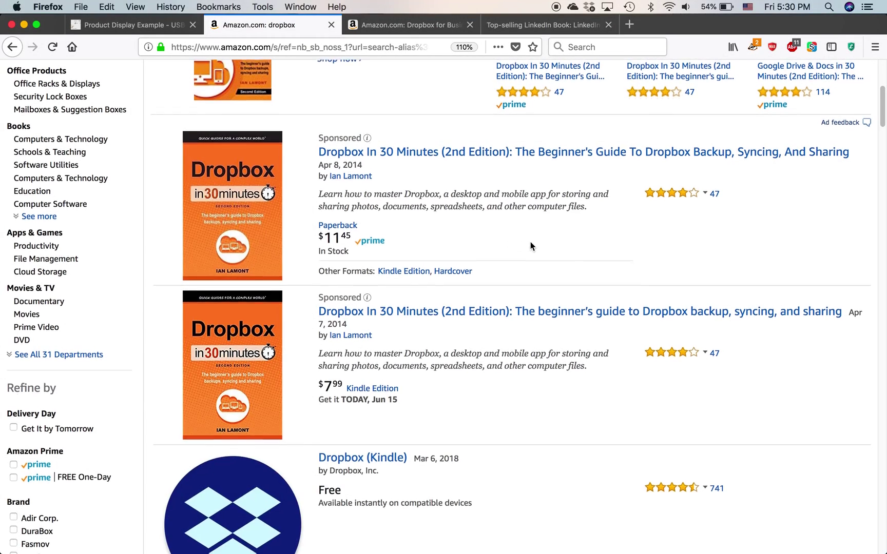
{"action": "scroll", "coordinate": [528, 242], "scroll_direction": "up", "scroll_amount": 4}
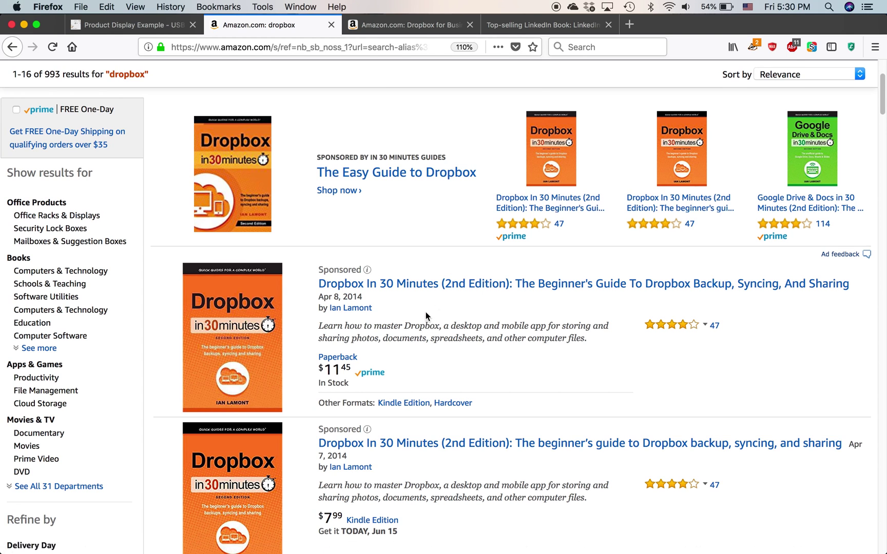
{"action": "scroll", "coordinate": [428, 321], "scroll_direction": "down", "scroll_amount": 3}
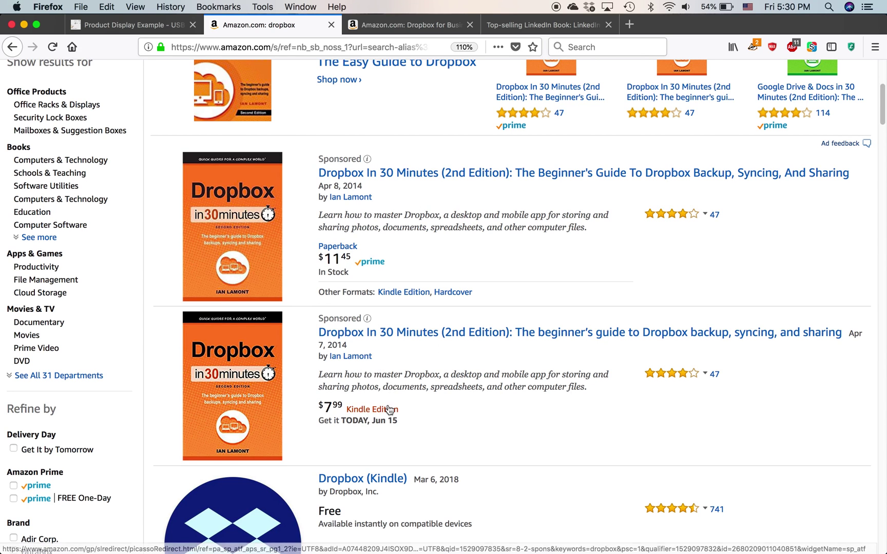
{"action": "scroll", "coordinate": [448, 388], "scroll_direction": "down", "scroll_amount": 5}
{"action": "scroll", "coordinate": [448, 384], "scroll_direction": "down", "scroll_amount": 15}
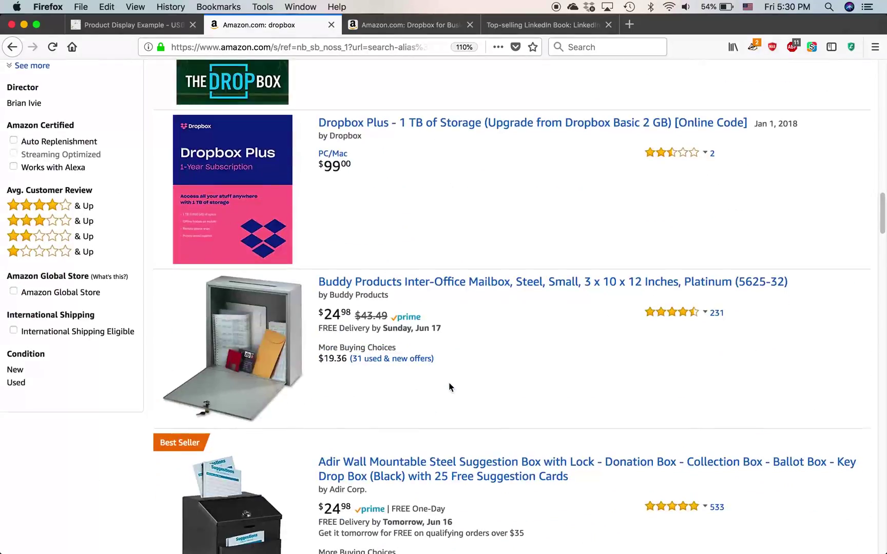
{"action": "scroll", "coordinate": [449, 390], "scroll_direction": "down", "scroll_amount": 15}
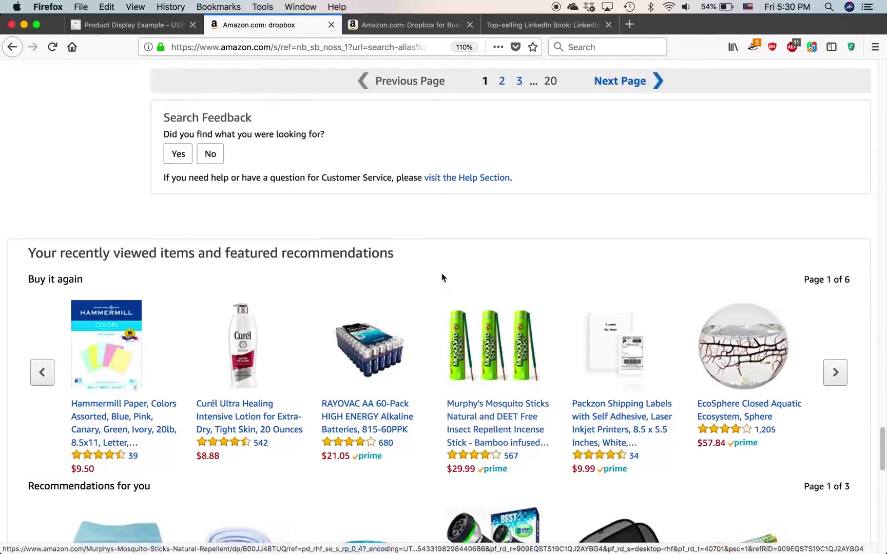
{"action": "scroll", "coordinate": [442, 273], "scroll_direction": "up", "scroll_amount": 4}
{"action": "left_click", "coordinate": [616, 326]}
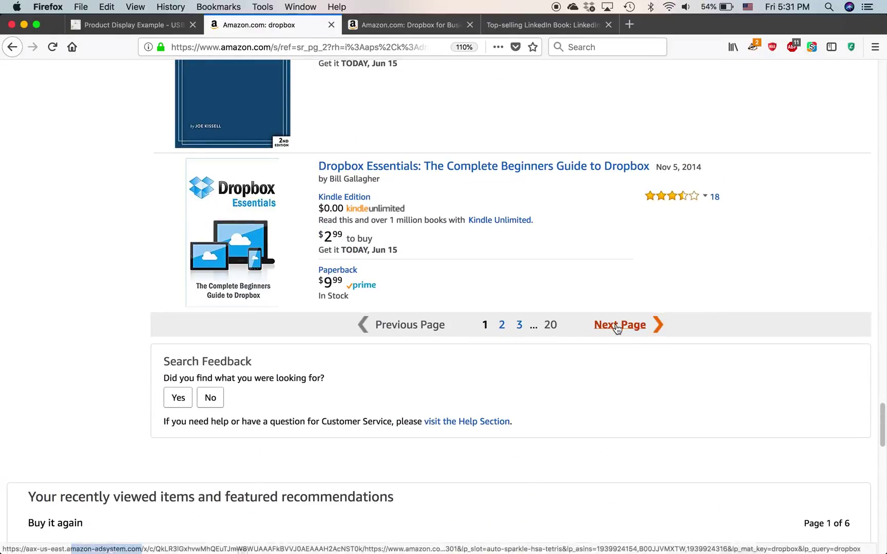
- Browse page 2 of the dropbox results, then switch to the Dropbox for Business Kindle book page
{"action": "scroll", "coordinate": [598, 378], "scroll_direction": "down", "scroll_amount": 5}
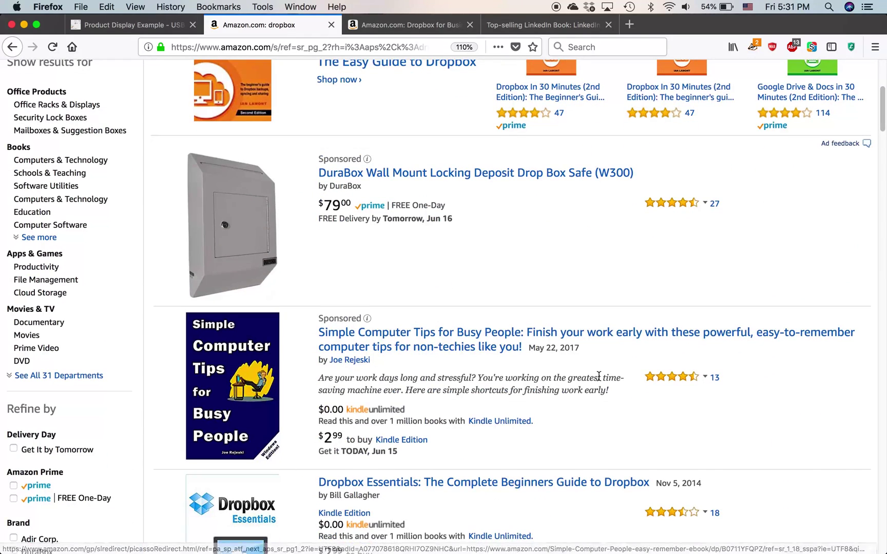
{"action": "scroll", "coordinate": [599, 376], "scroll_direction": "up", "scroll_amount": 1}
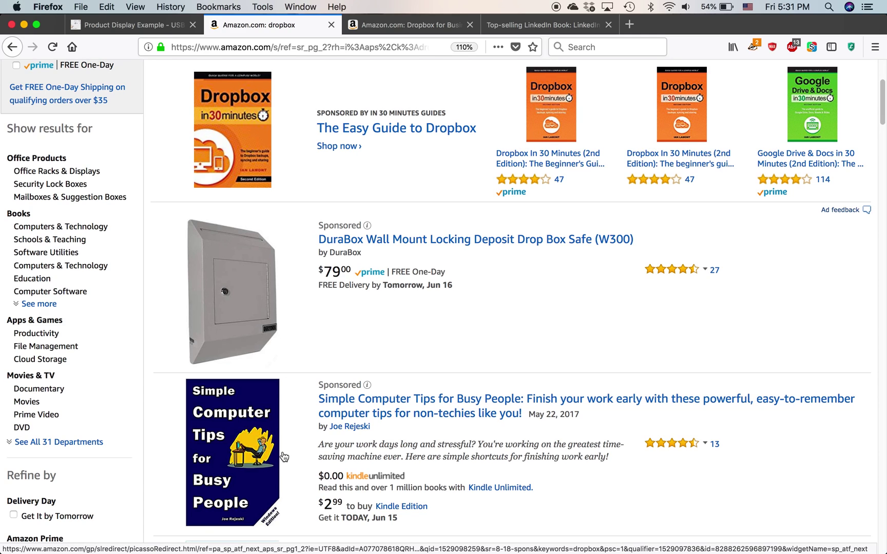
{"action": "scroll", "coordinate": [455, 415], "scroll_direction": "up", "scroll_amount": 3}
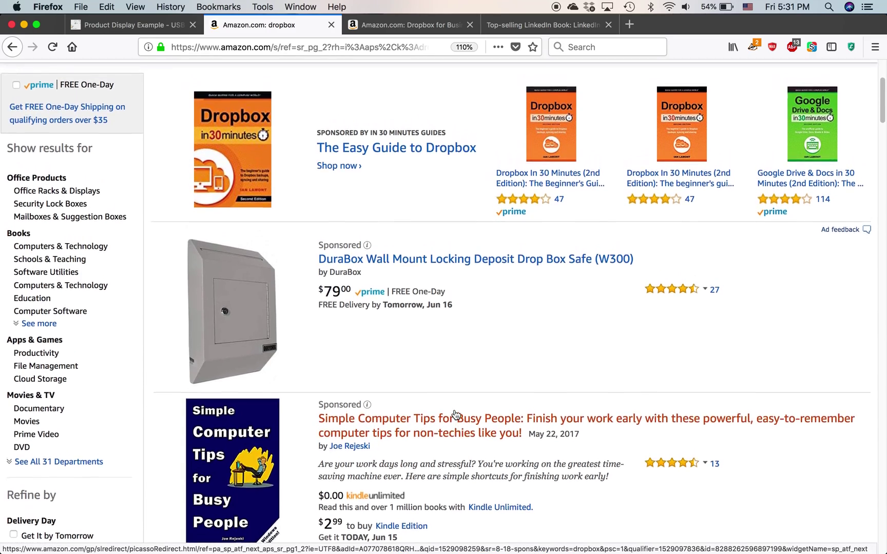
{"action": "scroll", "coordinate": [457, 424], "scroll_direction": "down", "scroll_amount": 1}
{"action": "scroll", "coordinate": [457, 424], "scroll_direction": "up", "scroll_amount": 2}
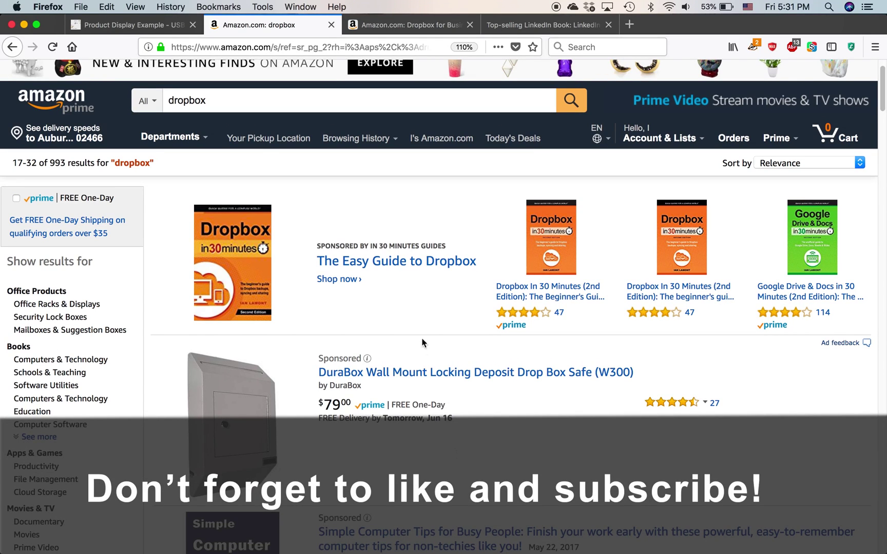
{"action": "left_click", "coordinate": [408, 24]}
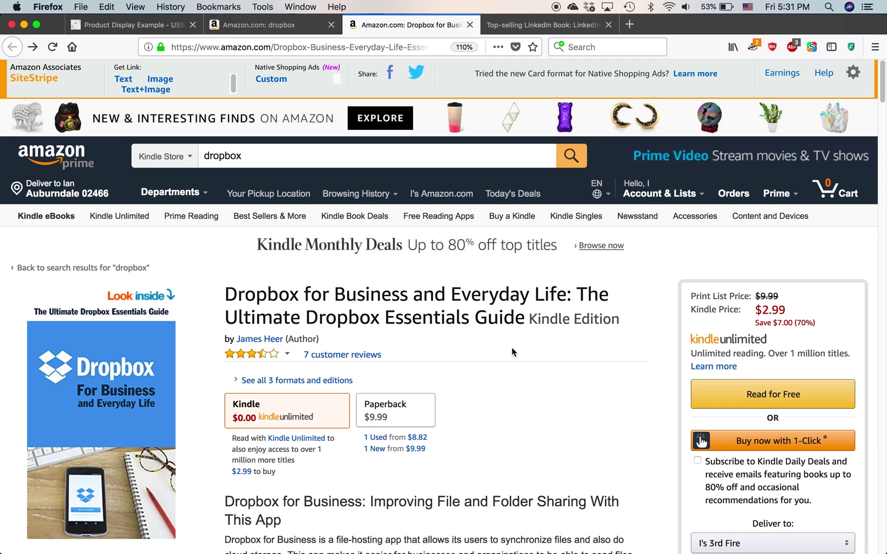
- Scroll through the Sponsored products carousel on the Dropbox book page, then return to the AMS campaigns dashboard
{"action": "scroll", "coordinate": [515, 345], "scroll_direction": "down", "scroll_amount": 2}
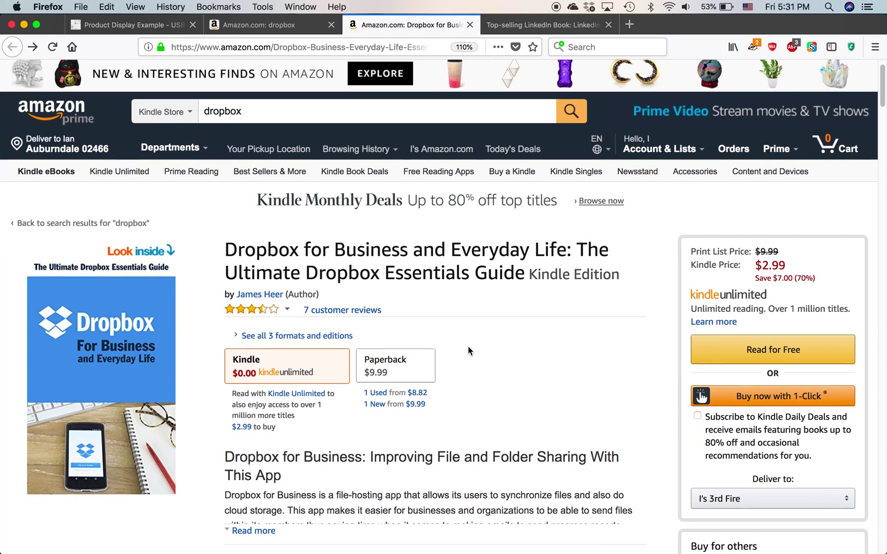
{"action": "scroll", "coordinate": [468, 349], "scroll_direction": "down", "scroll_amount": 5}
{"action": "scroll", "coordinate": [469, 345], "scroll_direction": "down", "scroll_amount": 15}
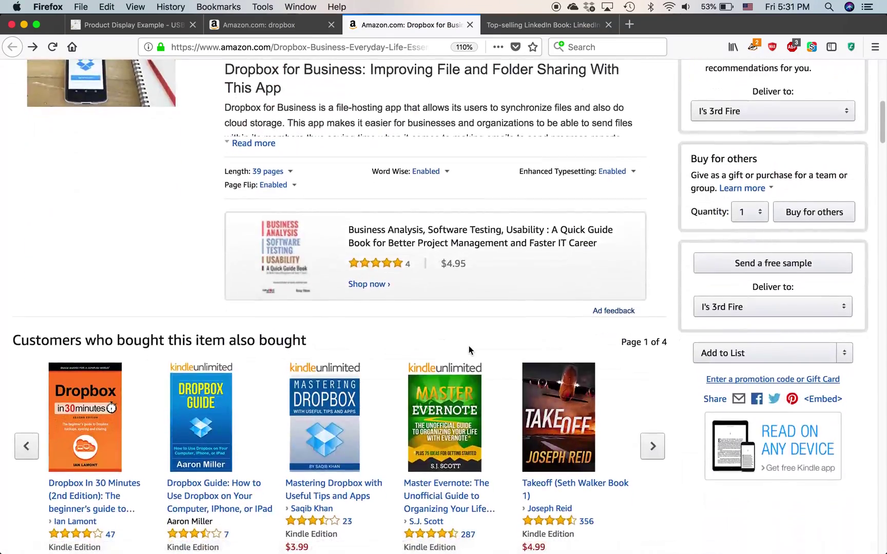
{"action": "scroll", "coordinate": [470, 349], "scroll_direction": "down", "scroll_amount": 1}
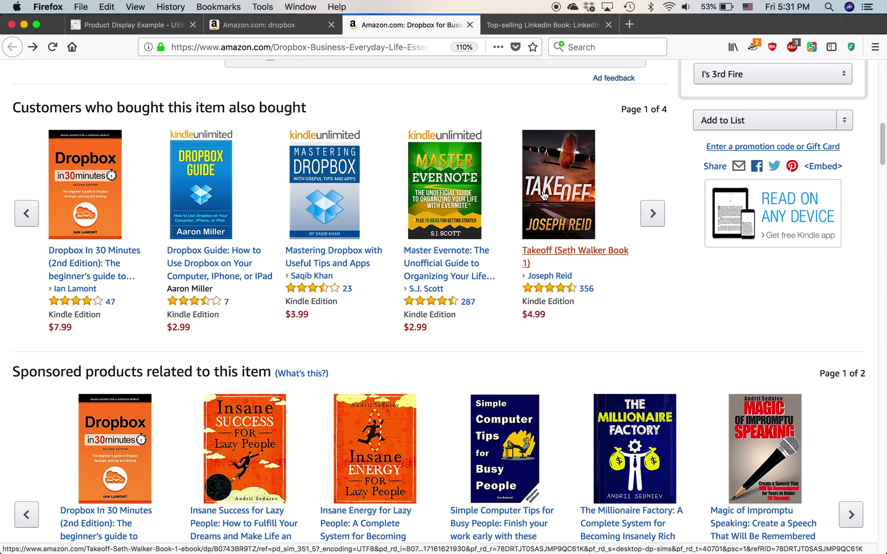
{"action": "scroll", "coordinate": [539, 192], "scroll_direction": "up", "scroll_amount": 15}
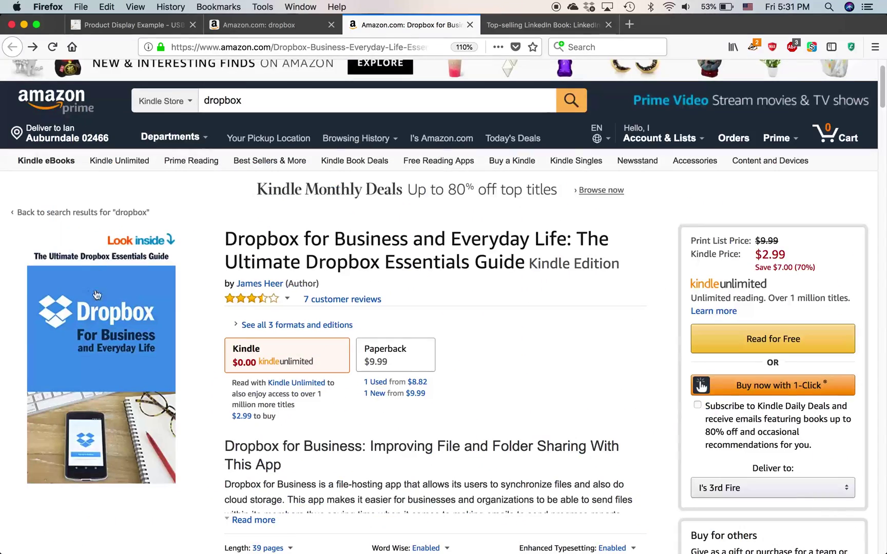
{"action": "scroll", "coordinate": [133, 318], "scroll_direction": "down", "scroll_amount": 15}
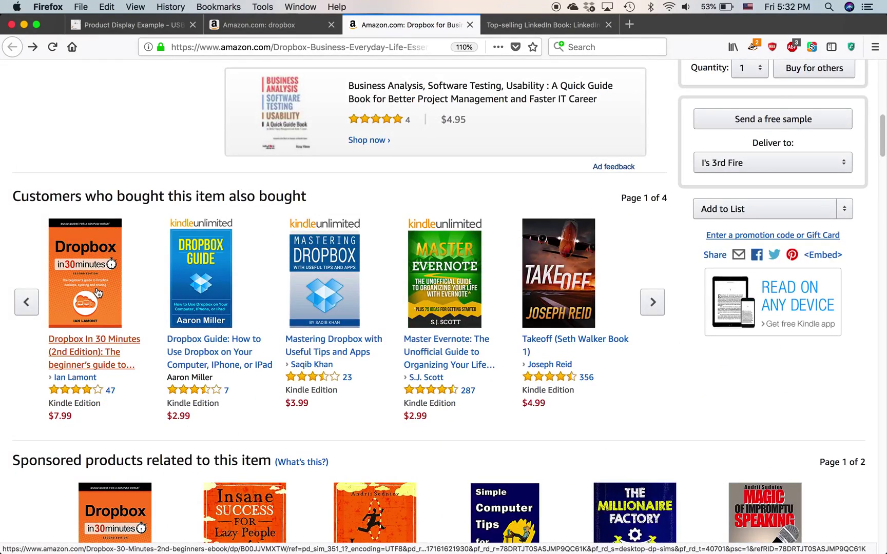
{"action": "scroll", "coordinate": [97, 292], "scroll_direction": "down", "scroll_amount": 3}
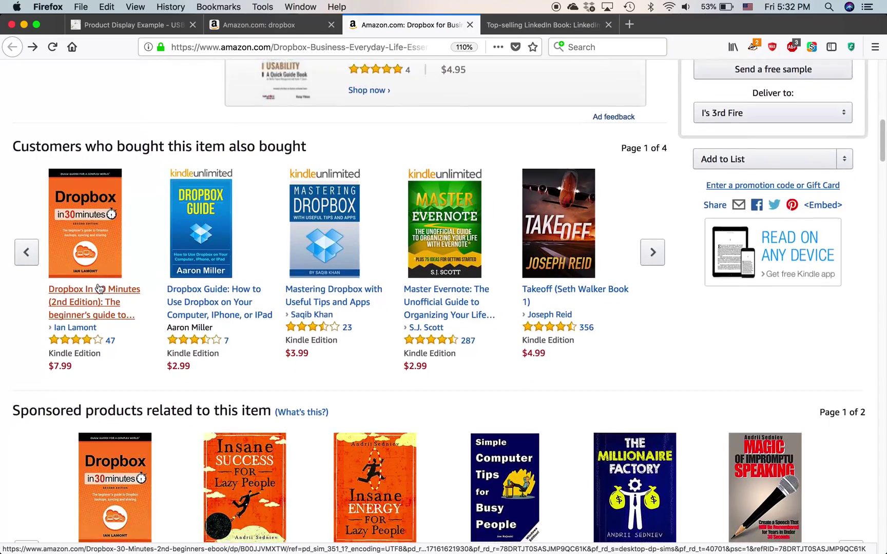
{"action": "scroll", "coordinate": [71, 292], "scroll_direction": "down", "scroll_amount": 5}
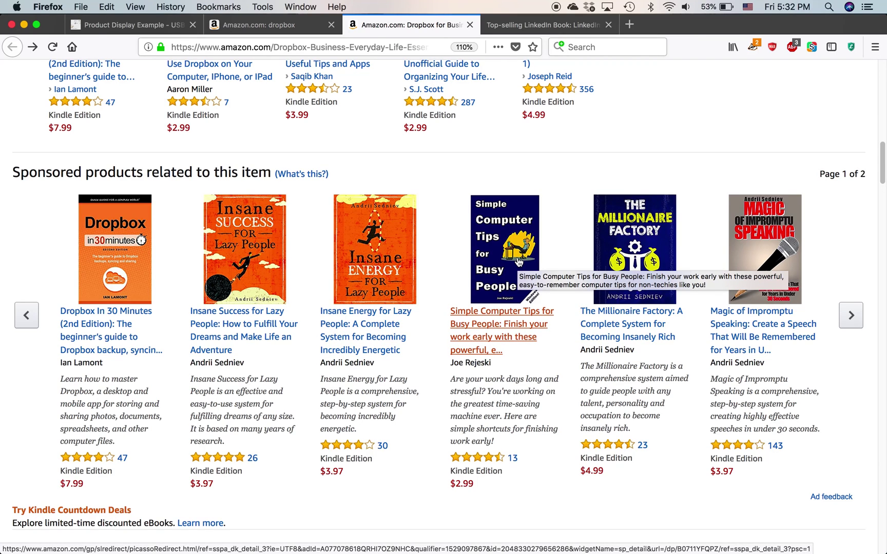
{"action": "scroll", "coordinate": [519, 261], "scroll_direction": "down", "scroll_amount": 2}
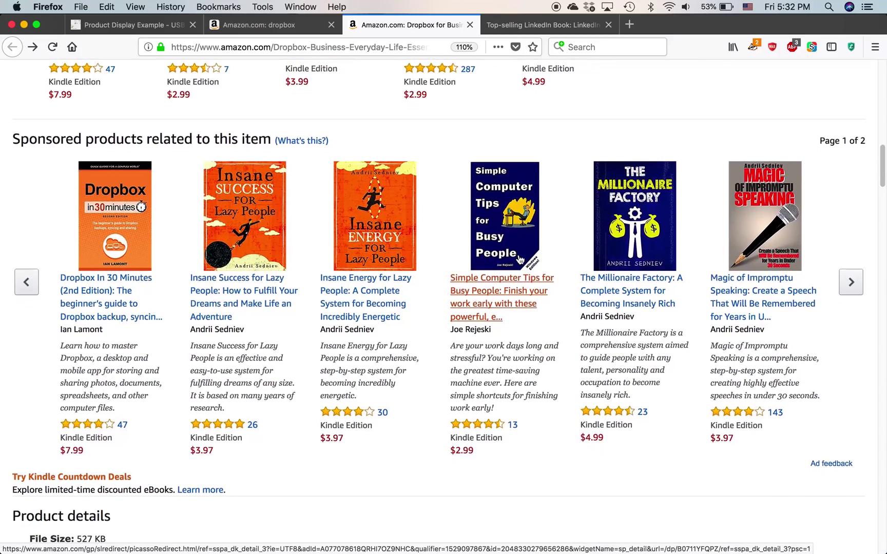
{"action": "scroll", "coordinate": [519, 262], "scroll_direction": "down", "scroll_amount": 10}
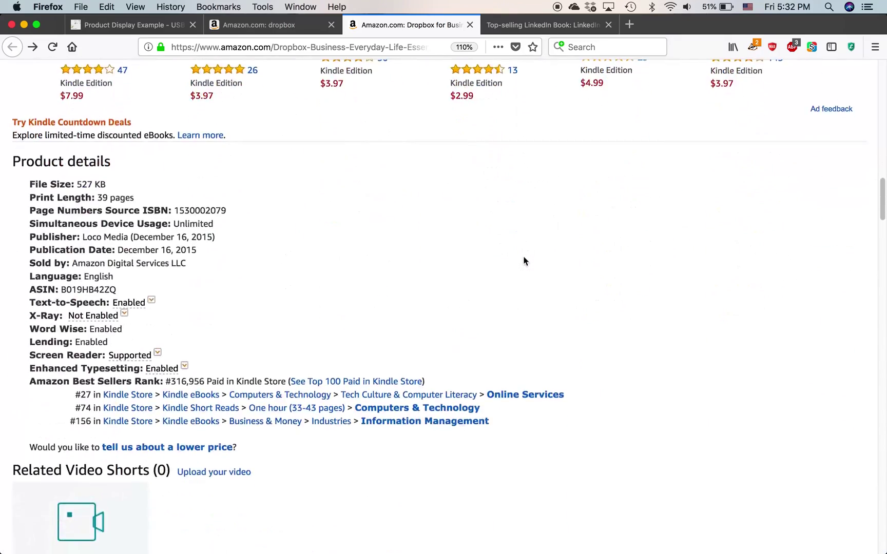
{"action": "scroll", "coordinate": [524, 262], "scroll_direction": "down", "scroll_amount": 4}
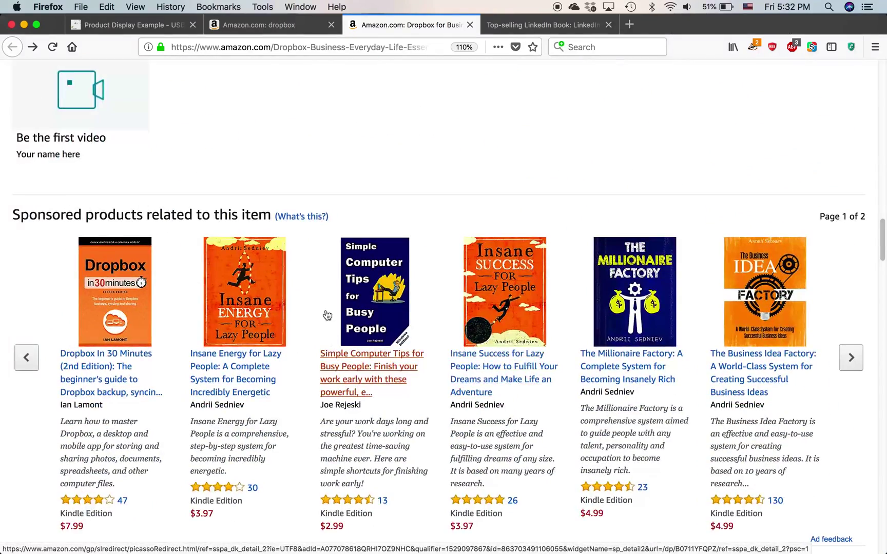
{"action": "scroll", "coordinate": [506, 303], "scroll_direction": "down", "scroll_amount": 4}
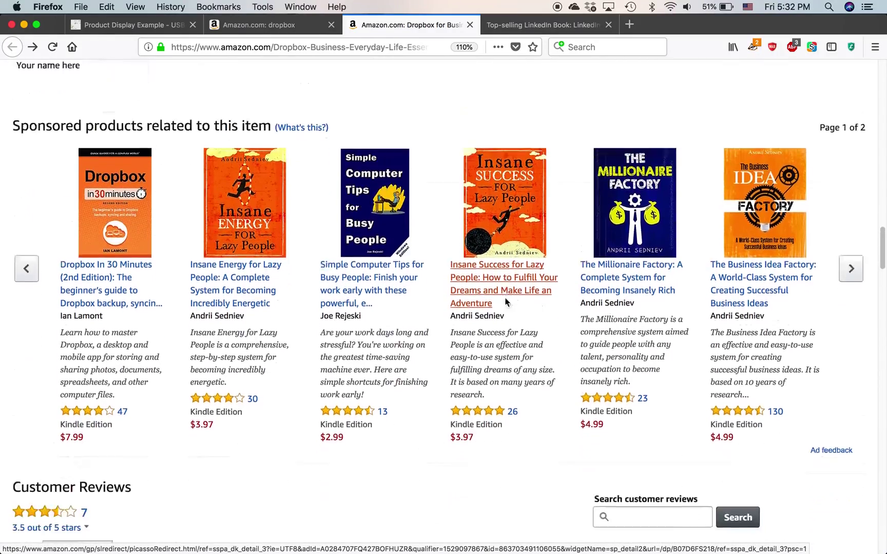
{"action": "scroll", "coordinate": [506, 303], "scroll_direction": "down", "scroll_amount": 2}
{"action": "scroll", "coordinate": [507, 304], "scroll_direction": "up", "scroll_amount": 6}
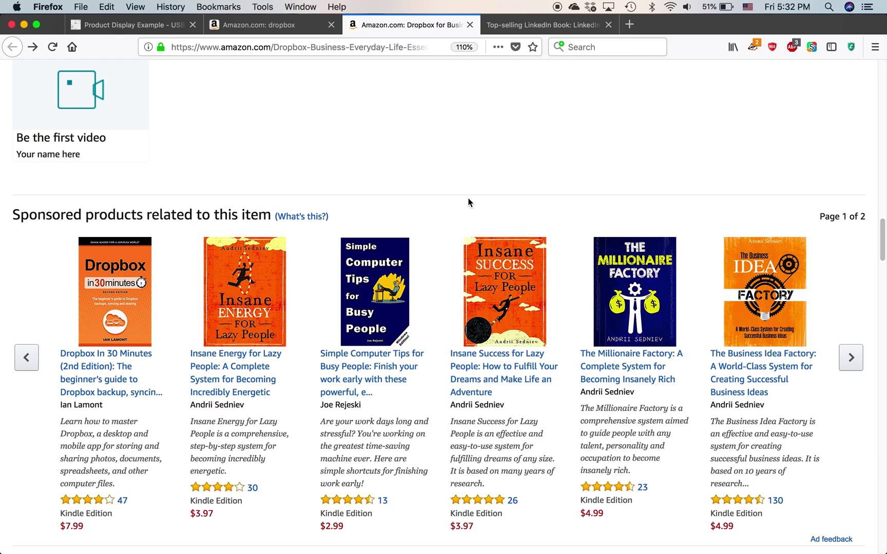
{"action": "key", "text": "super+Tab"}
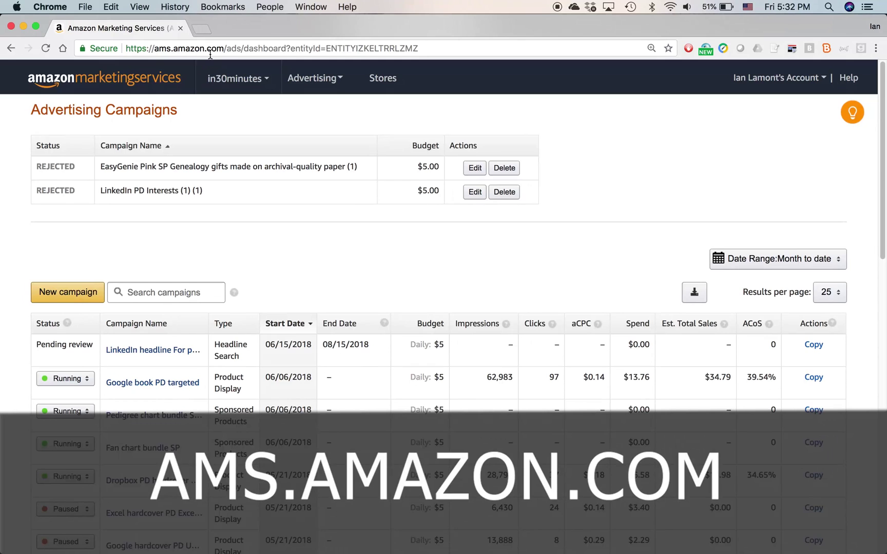
- Use the New campaign button to reach the Choose an ad campaign type page
{"action": "mouse_move", "coordinate": [329, 79]}
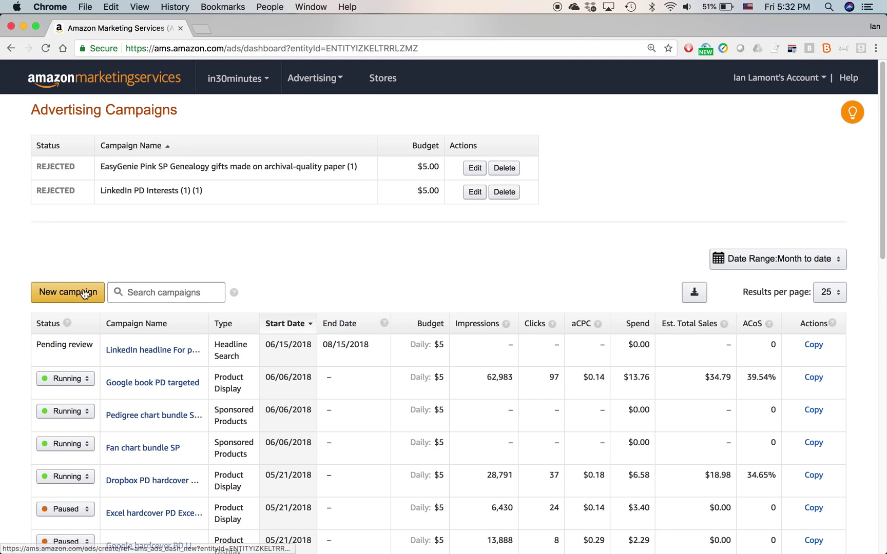
{"action": "left_click", "coordinate": [82, 293]}
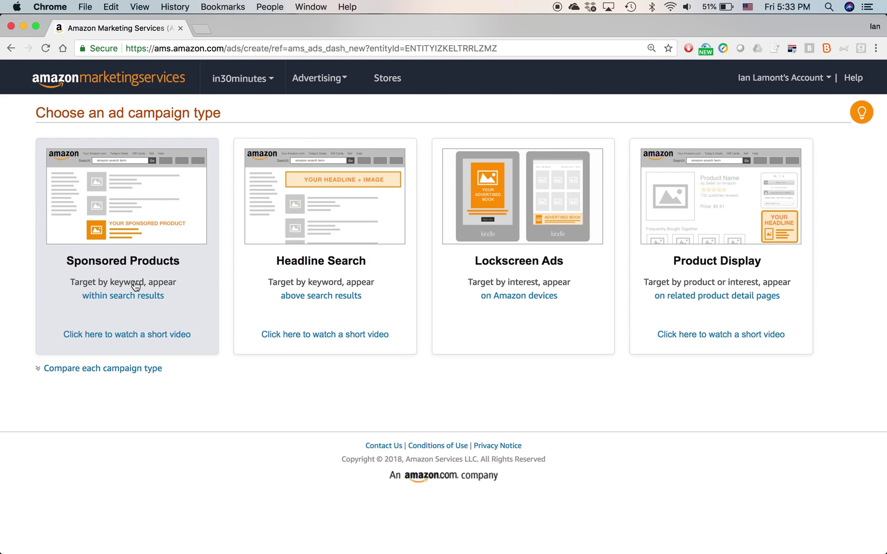
- In the Word notes, select the candidate headlines and the 'Take your Microsoft Word skills' paragraph
{"action": "key", "text": "super+Tab"}
{"action": "key", "text": "super+Tab"}
{"action": "key", "text": "super+Tab"}
{"action": "key", "text": "super+Tab"}
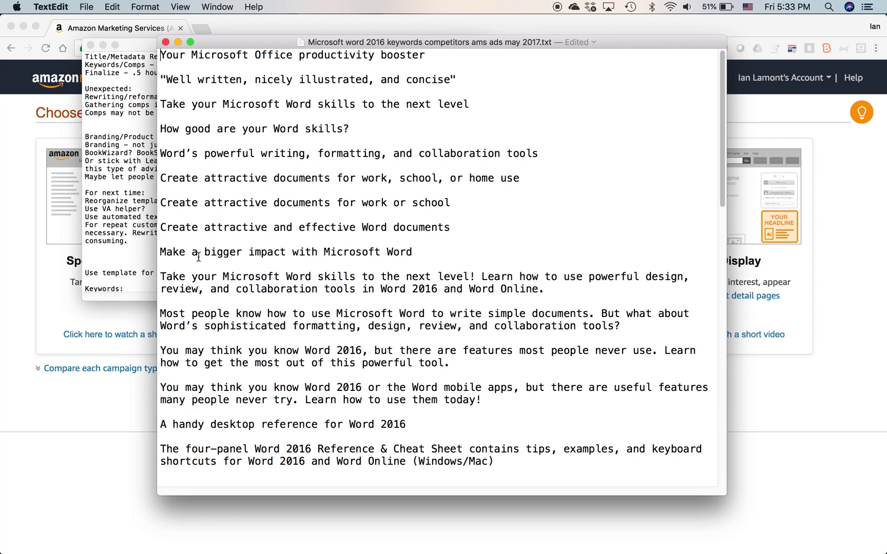
{"action": "left_click_drag", "start_coordinate": [454, 228], "coordinate": [162, 230]}
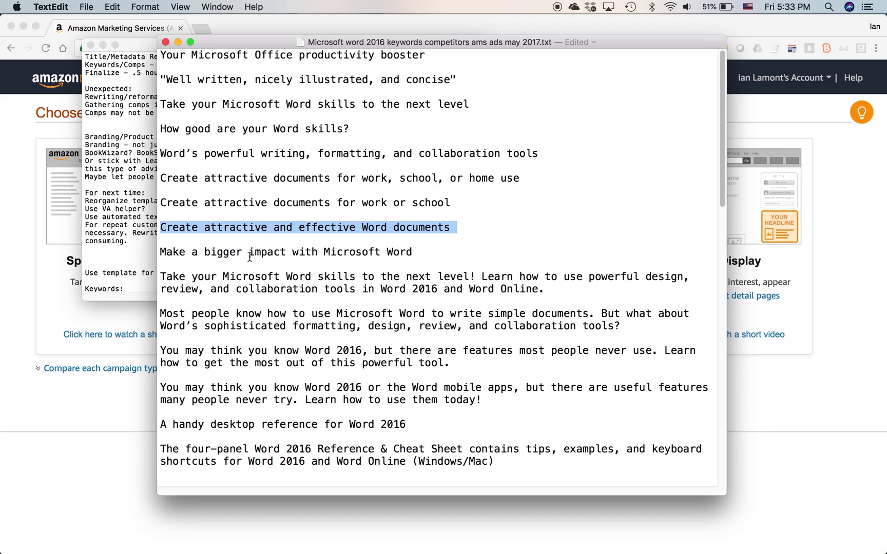
{"action": "left_click_drag", "start_coordinate": [451, 204], "coordinate": [157, 206]}
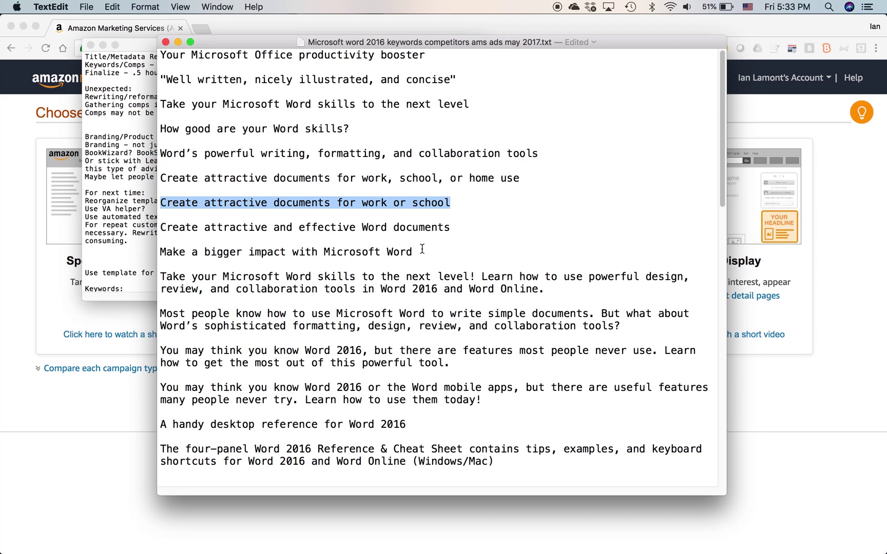
{"action": "left_click_drag", "start_coordinate": [421, 252], "coordinate": [159, 252]}
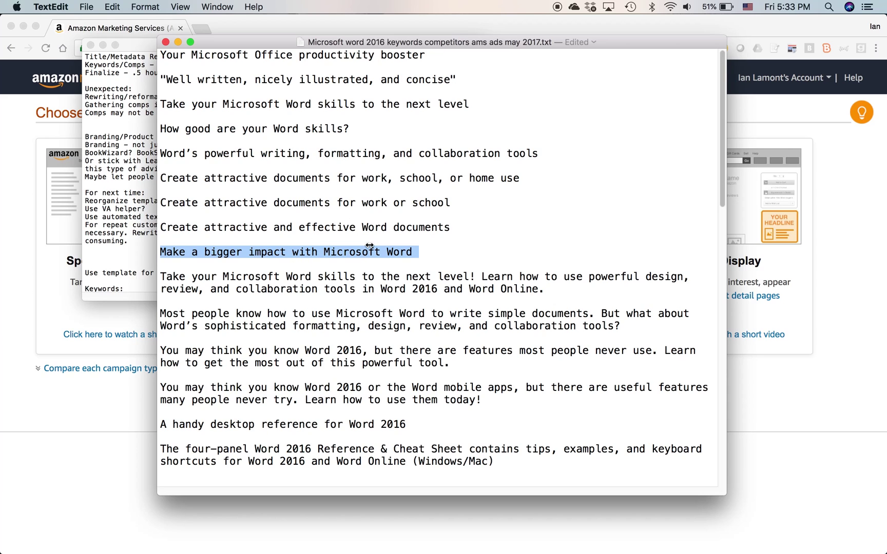
{"action": "left_click", "coordinate": [164, 277]}
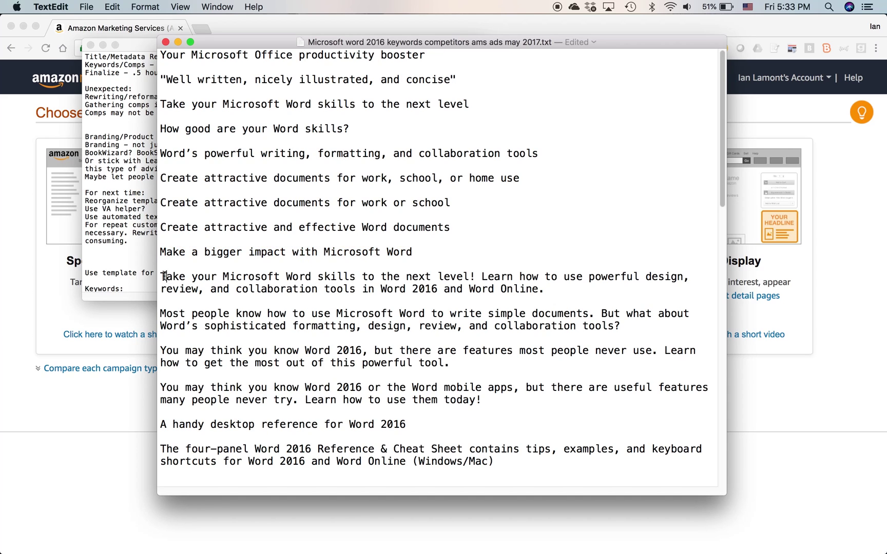
{"action": "left_click_drag", "start_coordinate": [162, 276], "coordinate": [549, 291]}
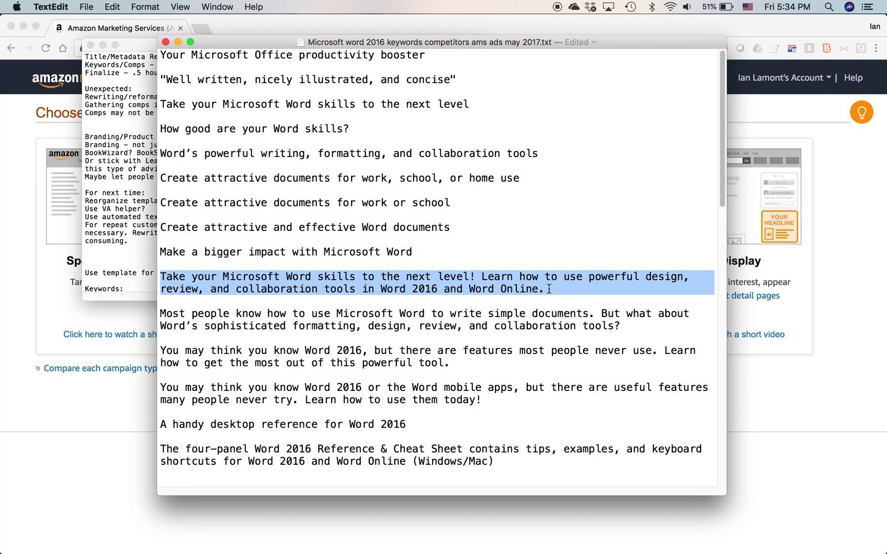
{"action": "left_click_drag", "start_coordinate": [549, 289], "coordinate": [162, 279]}
- Scroll through and select the full keyword list, then clear the selection
{"action": "scroll", "coordinate": [367, 339], "scroll_direction": "down", "scroll_amount": 10}
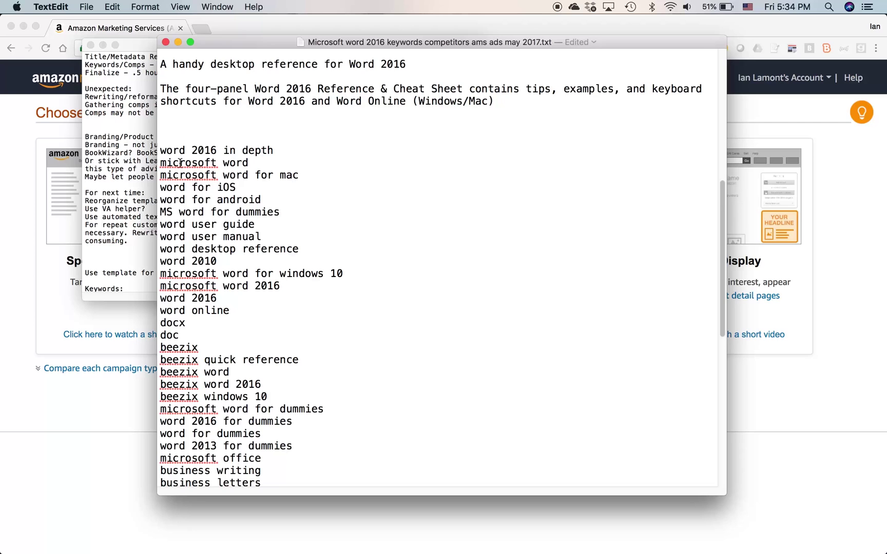
{"action": "left_click_drag", "start_coordinate": [160, 150], "coordinate": [395, 438]}
{"action": "scroll", "coordinate": [273, 230], "scroll_direction": "down", "scroll_amount": 10}
{"action": "scroll", "coordinate": [282, 237], "scroll_direction": "down", "scroll_amount": 5}
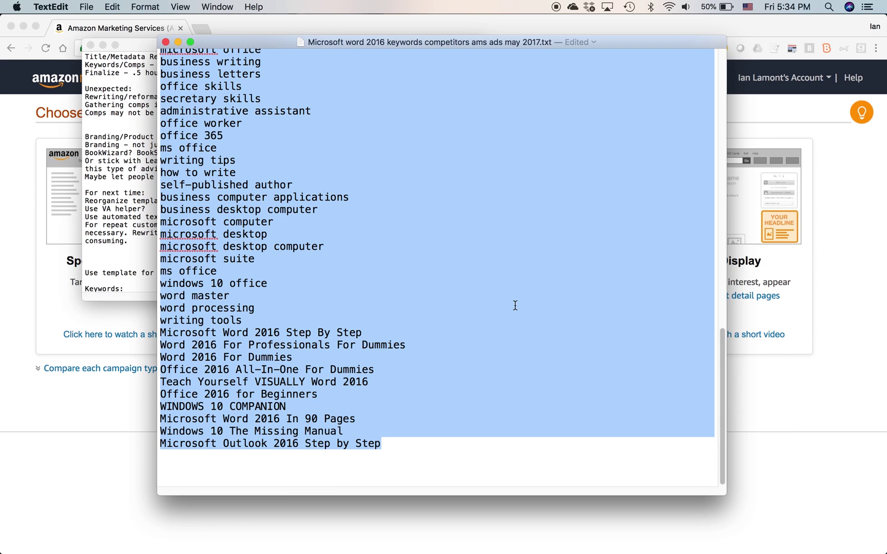
{"action": "scroll", "coordinate": [515, 305], "scroll_direction": "up", "scroll_amount": 13}
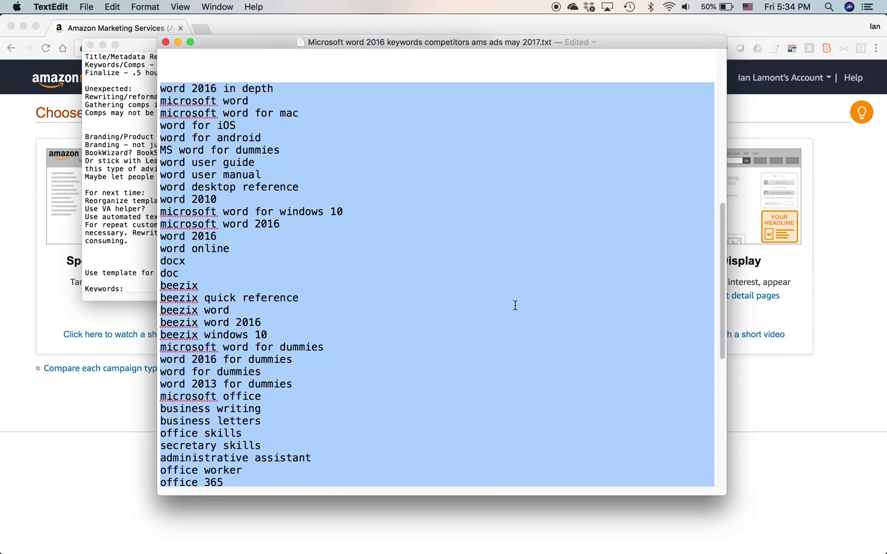
{"action": "scroll", "coordinate": [515, 305], "scroll_direction": "down", "scroll_amount": 13}
{"action": "scroll", "coordinate": [515, 305], "scroll_direction": "up", "scroll_amount": 4}
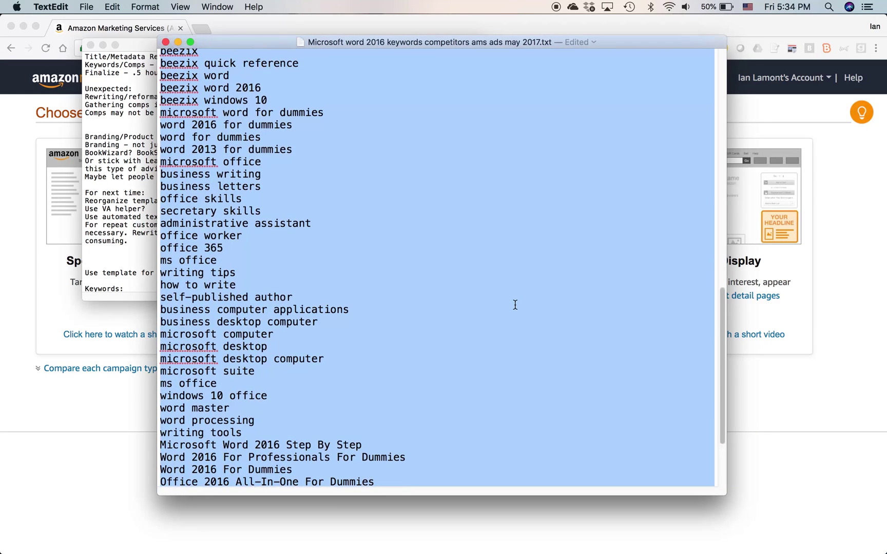
{"action": "scroll", "coordinate": [515, 305], "scroll_direction": "up", "scroll_amount": 2}
{"action": "left_click", "coordinate": [310, 250]}
{"action": "scroll", "coordinate": [293, 227], "scroll_direction": "up", "scroll_amount": 4}
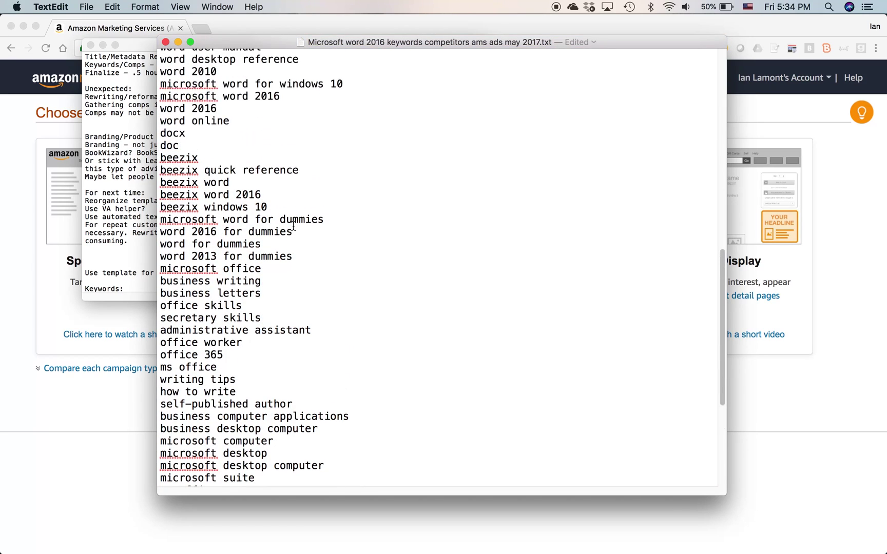
{"action": "scroll", "coordinate": [293, 228], "scroll_direction": "up", "scroll_amount": 9}
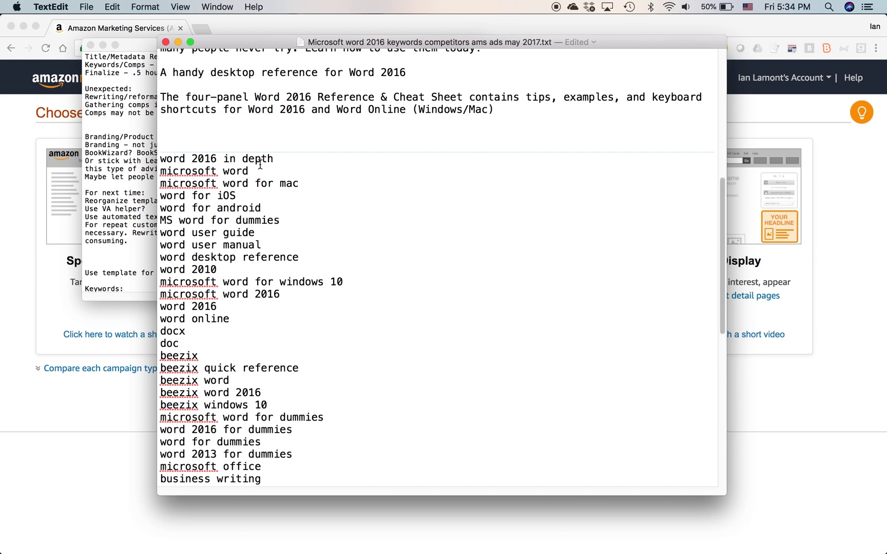
- Pick out the keywords 'microsoft word', 'word user guide' and 'administrative assistant'
{"action": "left_click_drag", "start_coordinate": [249, 172], "coordinate": [162, 171]}
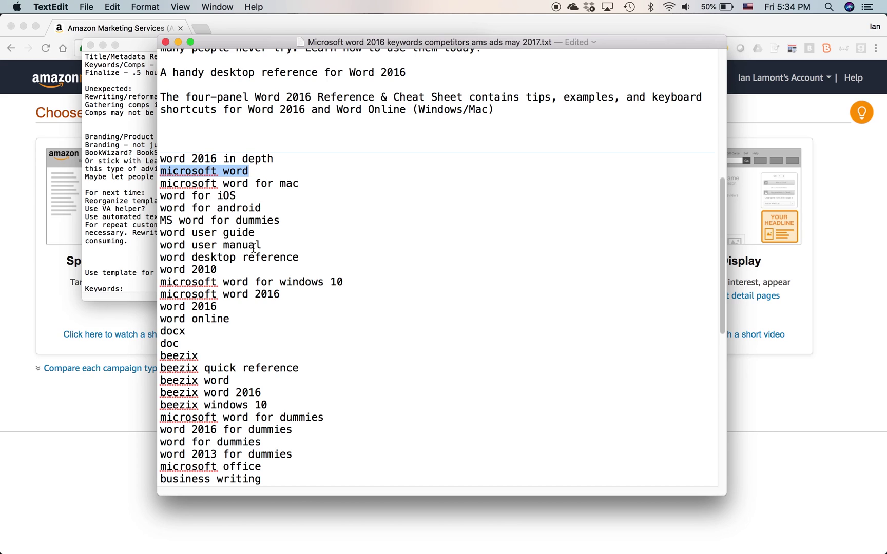
{"action": "left_click_drag", "start_coordinate": [255, 233], "coordinate": [162, 236]}
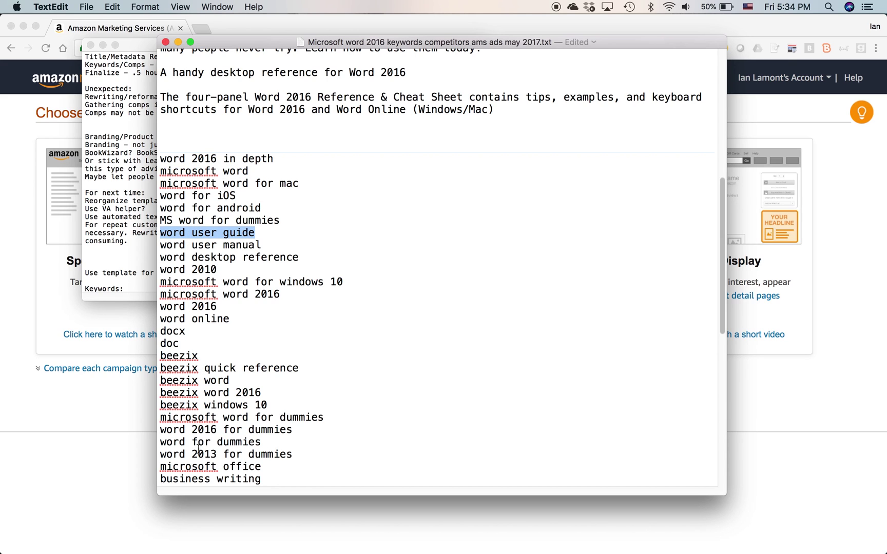
{"action": "scroll", "coordinate": [251, 378], "scroll_direction": "down", "scroll_amount": 5}
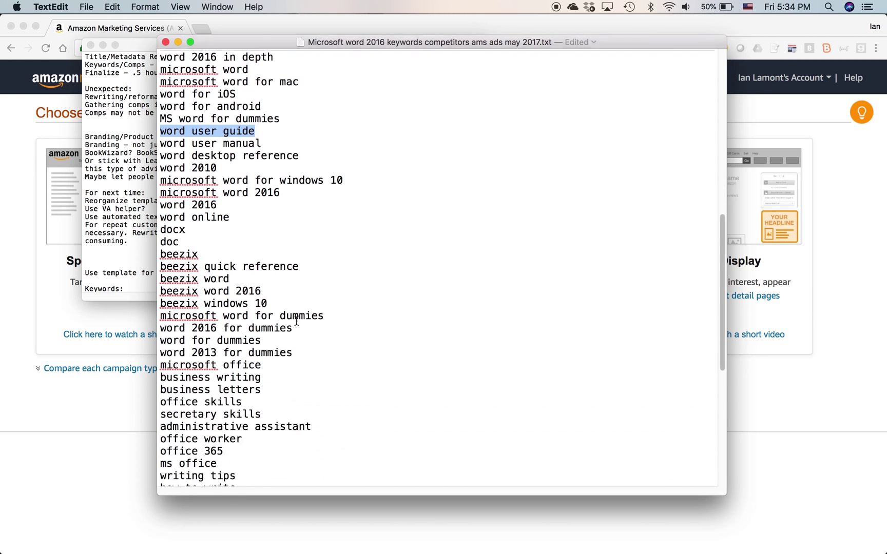
{"action": "left_click_drag", "start_coordinate": [331, 395], "coordinate": [161, 398]}
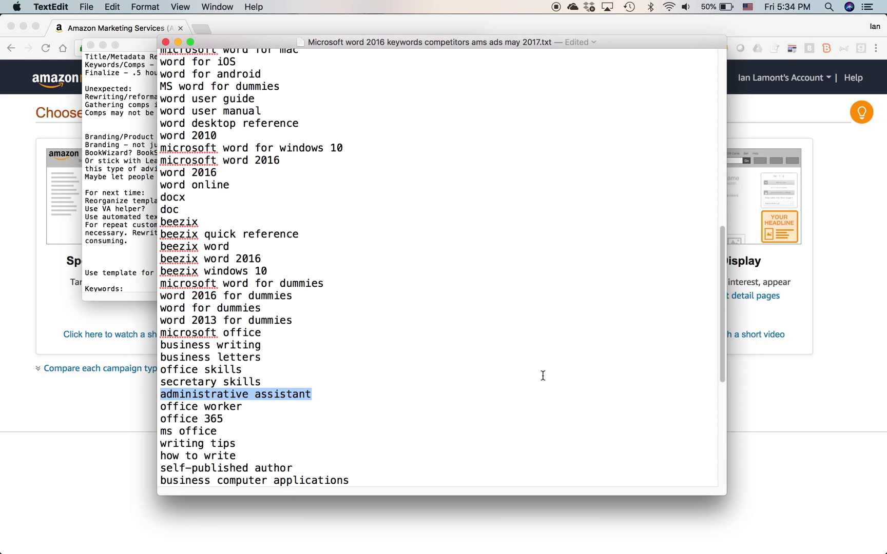
{"action": "scroll", "coordinate": [544, 323], "scroll_direction": "up", "scroll_amount": 3}
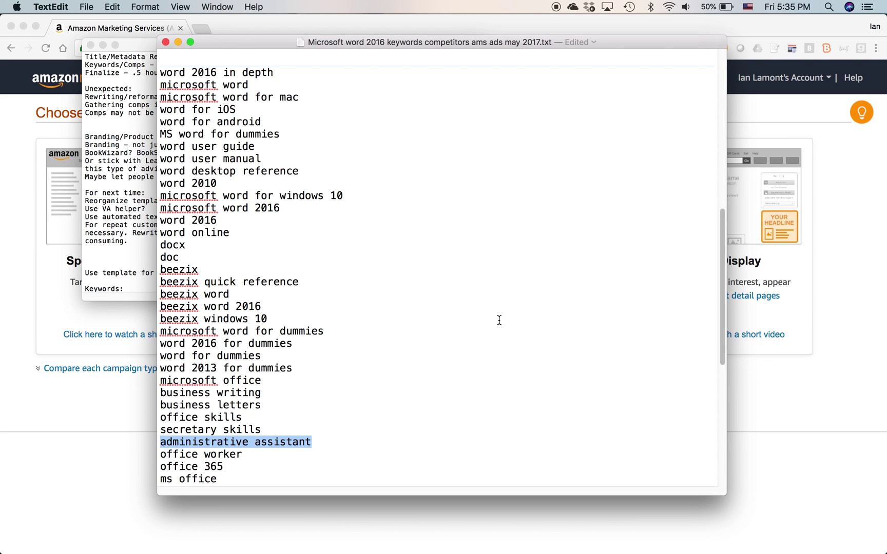
{"action": "scroll", "coordinate": [440, 303], "scroll_direction": "up", "scroll_amount": 10}
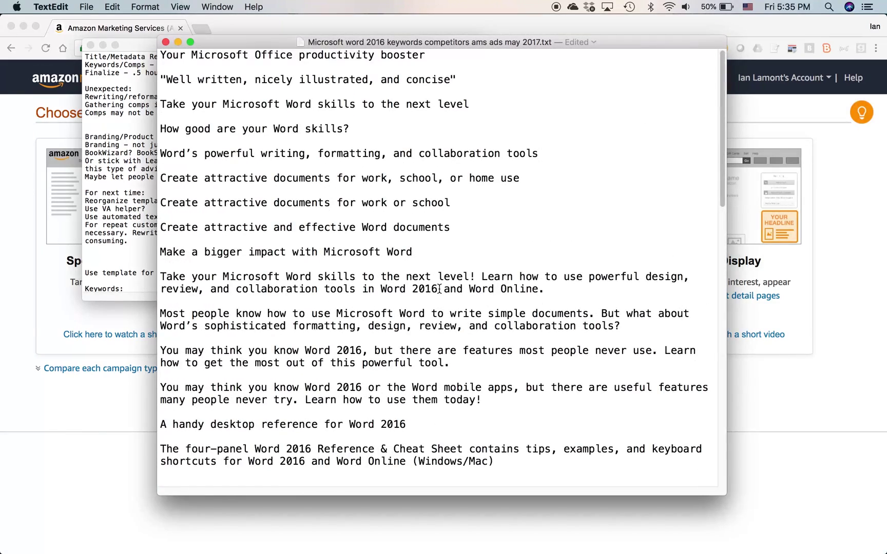
{"action": "scroll", "coordinate": [439, 289], "scroll_direction": "down", "scroll_amount": 8}
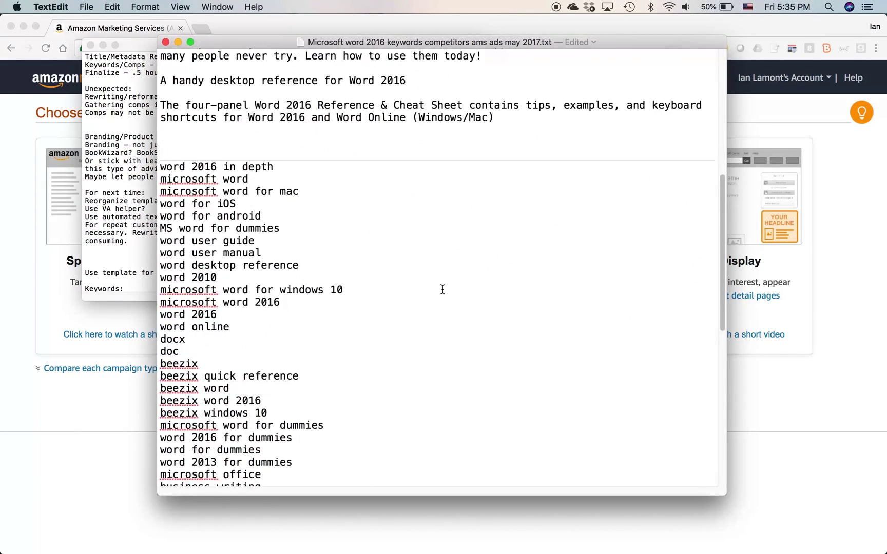
{"action": "scroll", "coordinate": [443, 289], "scroll_direction": "up", "scroll_amount": 6}
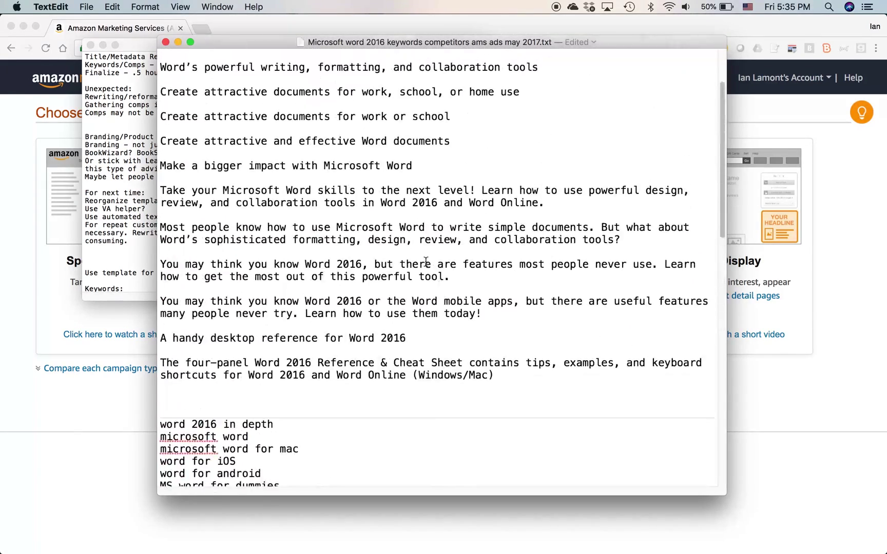
- Reselect the 'work or school' headline, the skills paragraph and 'word 2016 in depth', then return to AMS
{"action": "triple_click", "coordinate": [348, 116]}
{"action": "triple_click", "coordinate": [356, 204]}
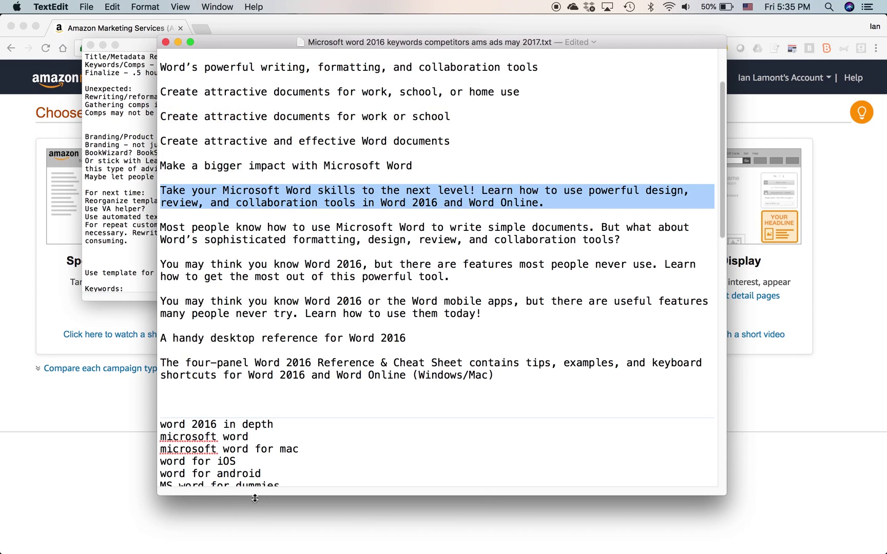
{"action": "double_click", "coordinate": [239, 424]}
{"action": "triple_click", "coordinate": [240, 425]}
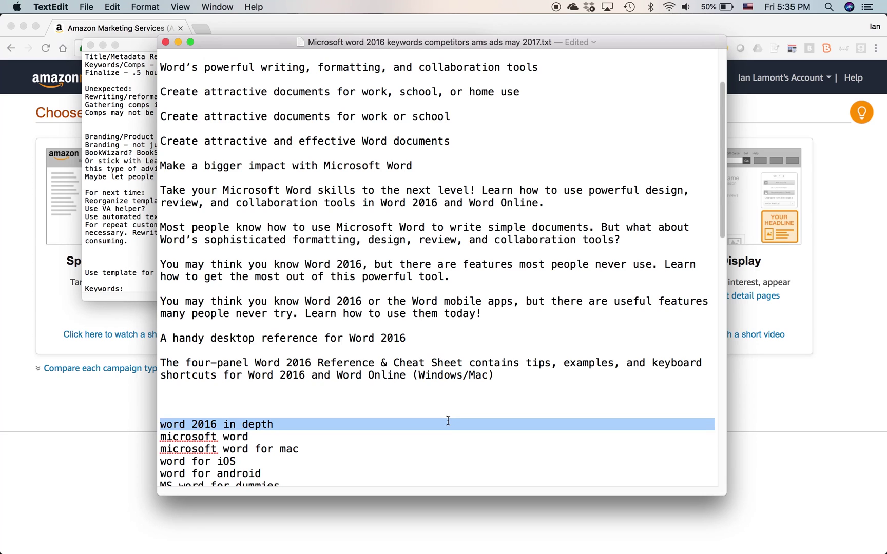
{"action": "left_click", "coordinate": [448, 421]}
{"action": "left_click", "coordinate": [85, 461]}
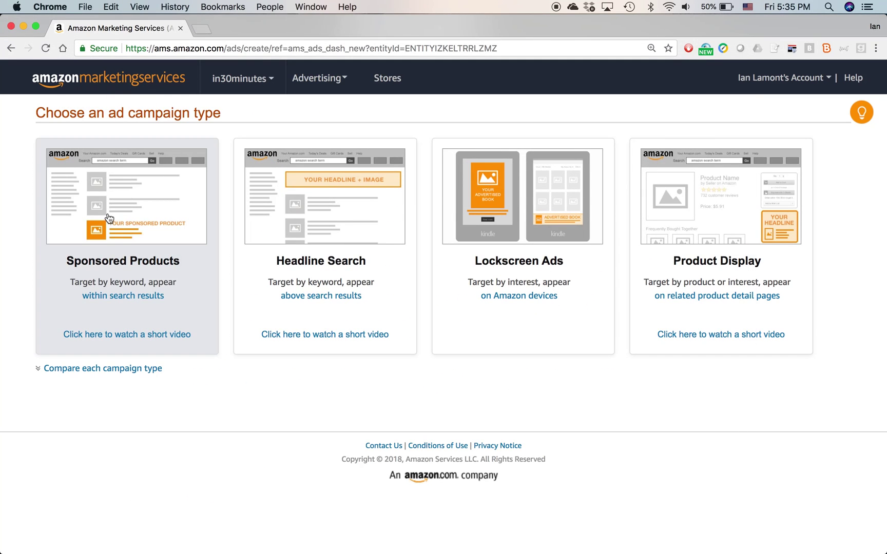
- Choose Sponsored Products as the campaign type, then bring the Amazon Dropbox for Business page forward
{"action": "left_click", "coordinate": [189, 234]}
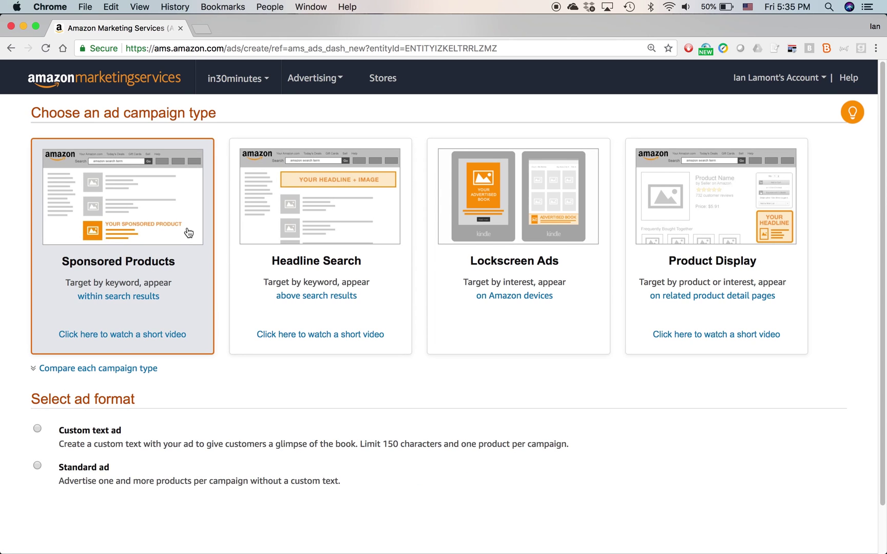
{"action": "scroll", "coordinate": [190, 232], "scroll_direction": "down", "scroll_amount": 2}
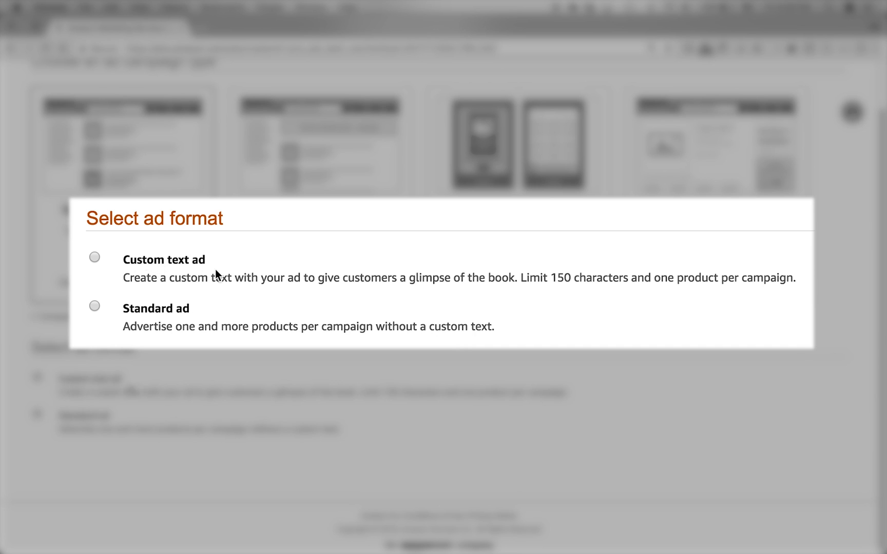
{"action": "key", "text": "super+Tab"}
{"action": "key", "text": "super+Tab"}
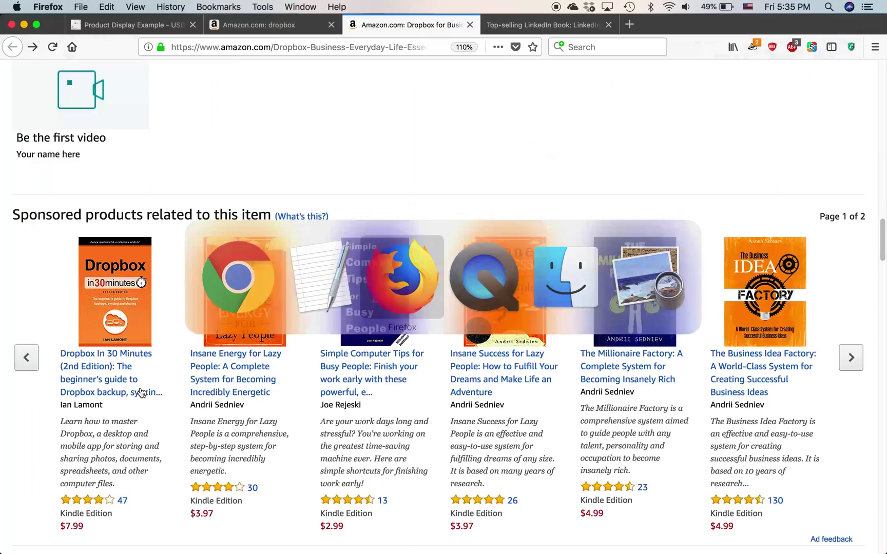
- Inspect the sponsored Dropbox in 30 Minutes listing and its description in the dropbox search results
{"action": "left_click", "coordinate": [260, 25]}
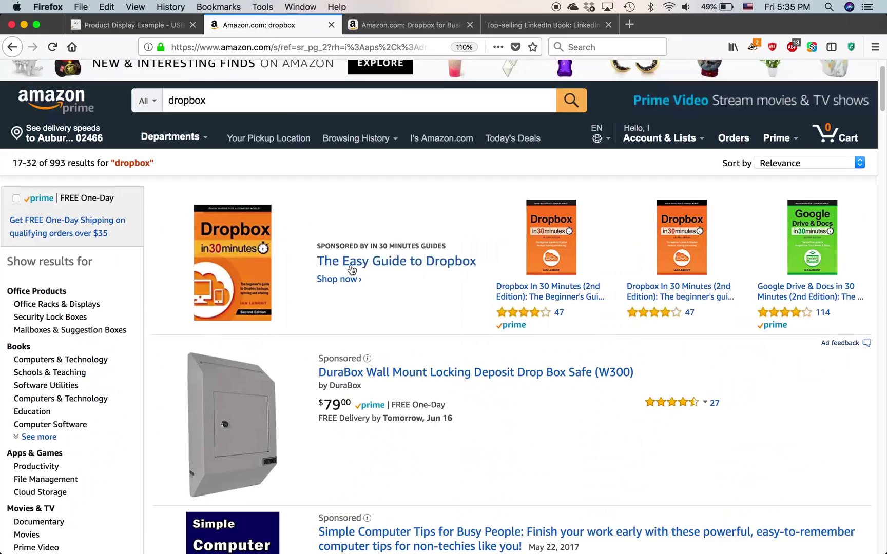
{"action": "scroll", "coordinate": [401, 378], "scroll_direction": "down", "scroll_amount": 5}
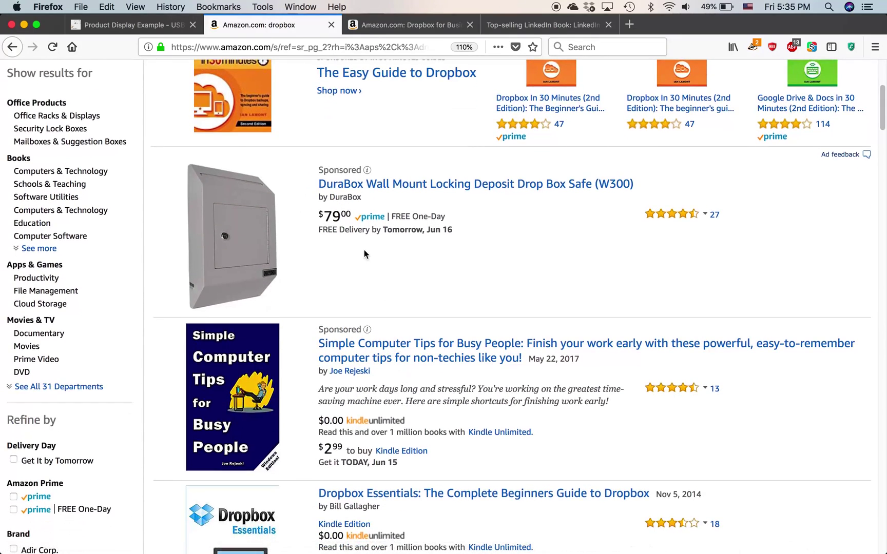
{"action": "left_click", "coordinate": [16, 53]}
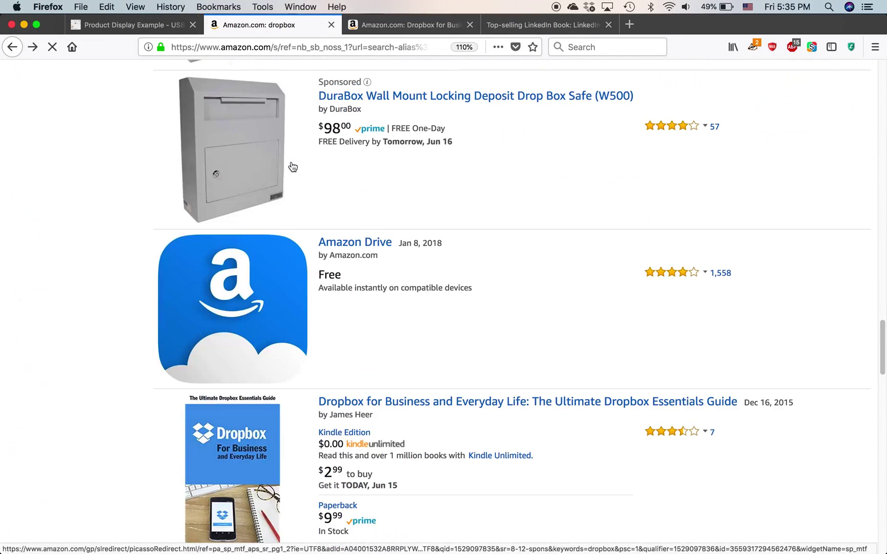
{"action": "scroll", "coordinate": [402, 196], "scroll_direction": "up", "scroll_amount": 6}
{"action": "scroll", "coordinate": [396, 204], "scroll_direction": "down", "scroll_amount": 4}
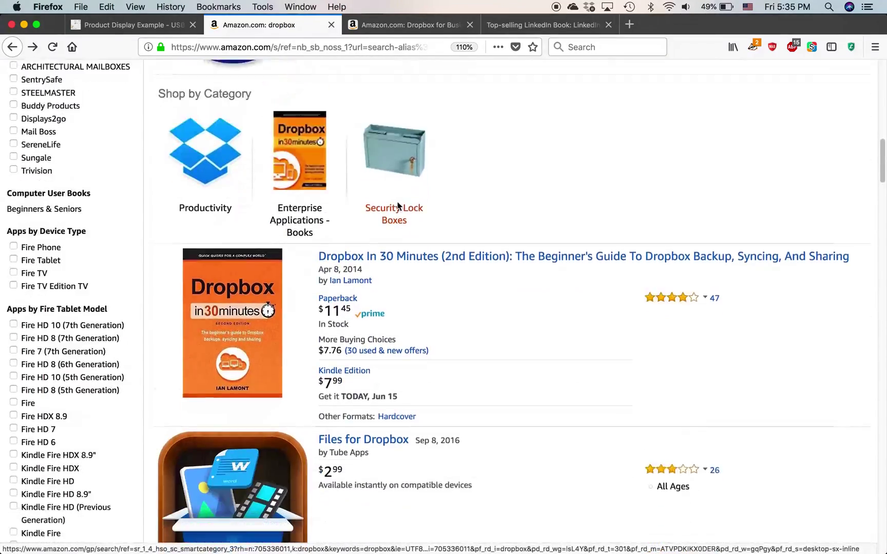
{"action": "scroll", "coordinate": [398, 208], "scroll_direction": "up", "scroll_amount": 6}
{"action": "scroll", "coordinate": [398, 206], "scroll_direction": "down", "scroll_amount": 6}
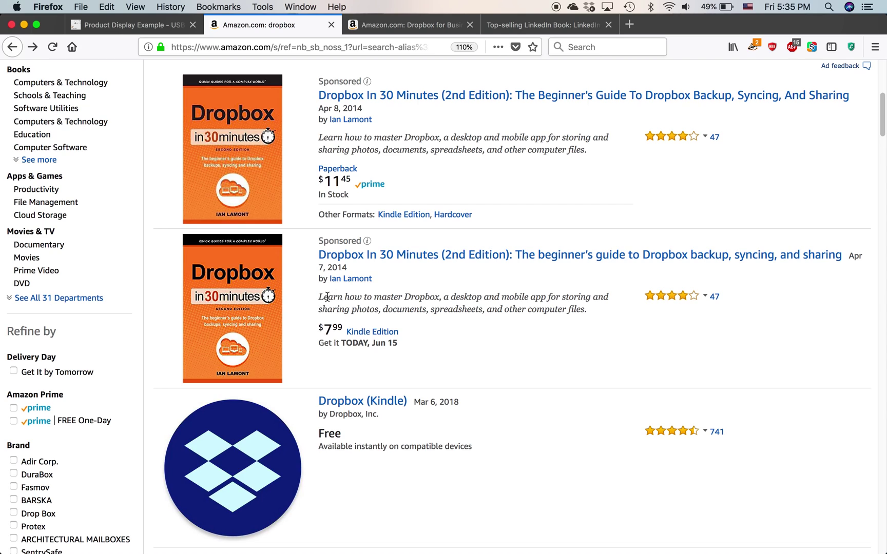
{"action": "left_click_drag", "start_coordinate": [319, 299], "coordinate": [589, 311]}
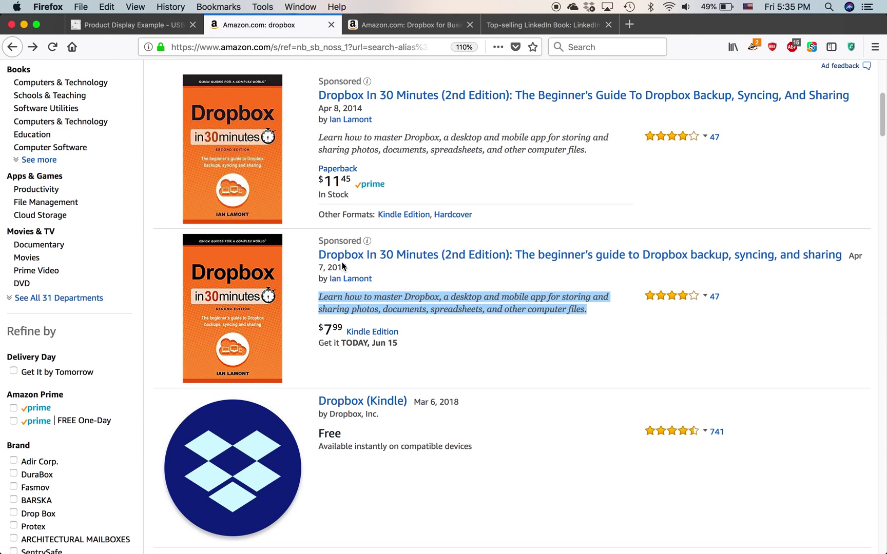
- Check the sponsored row on the Dropbox for Business page, then return to the campaign setup
{"action": "left_click", "coordinate": [399, 23]}
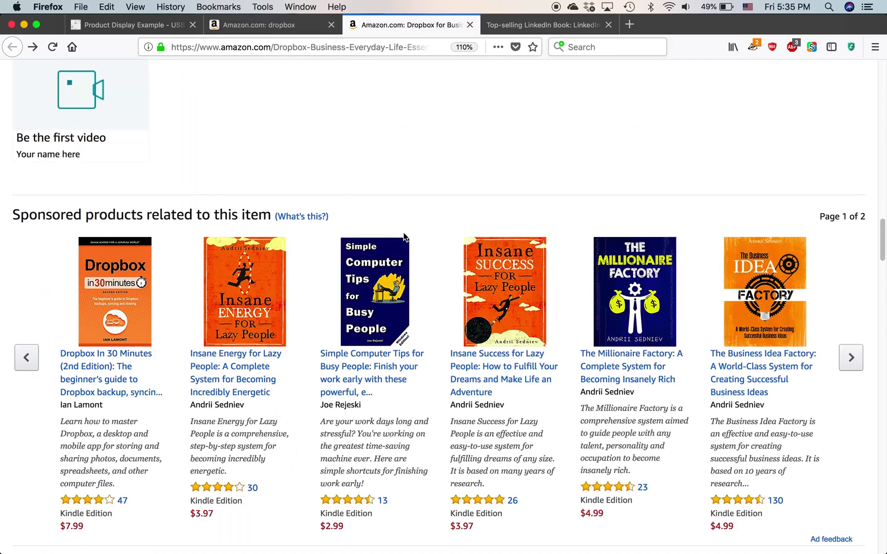
{"action": "scroll", "coordinate": [401, 237], "scroll_direction": "down", "scroll_amount": 6}
{"action": "scroll", "coordinate": [401, 237], "scroll_direction": "up", "scroll_amount": 20}
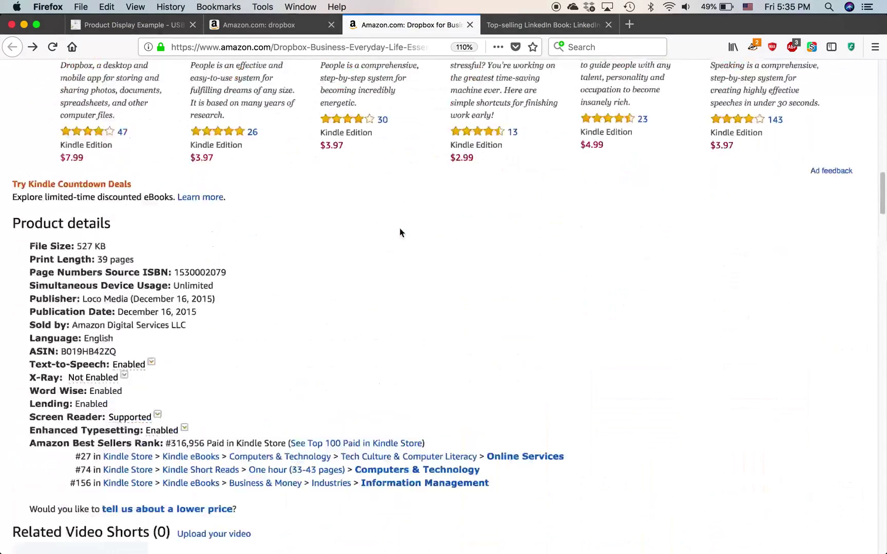
{"action": "scroll", "coordinate": [323, 310], "scroll_direction": "down", "scroll_amount": 4}
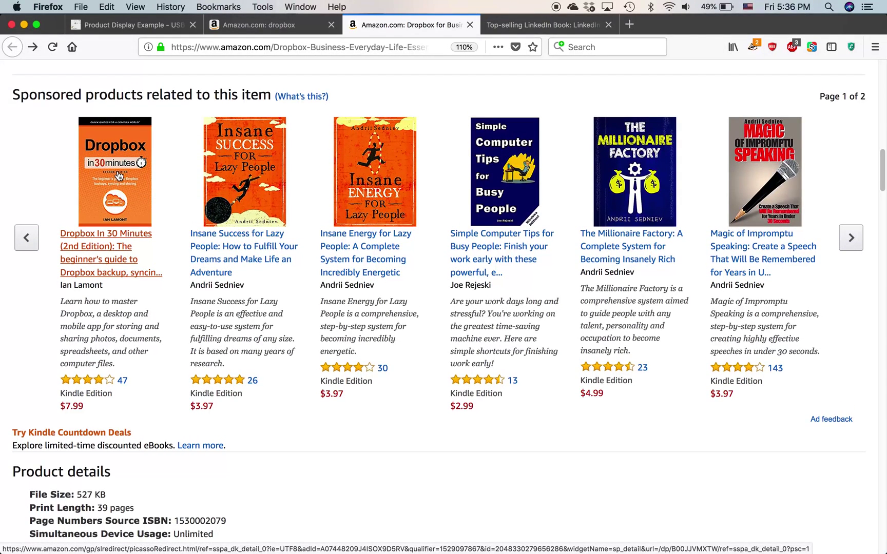
{"action": "key", "text": "super+Tab"}
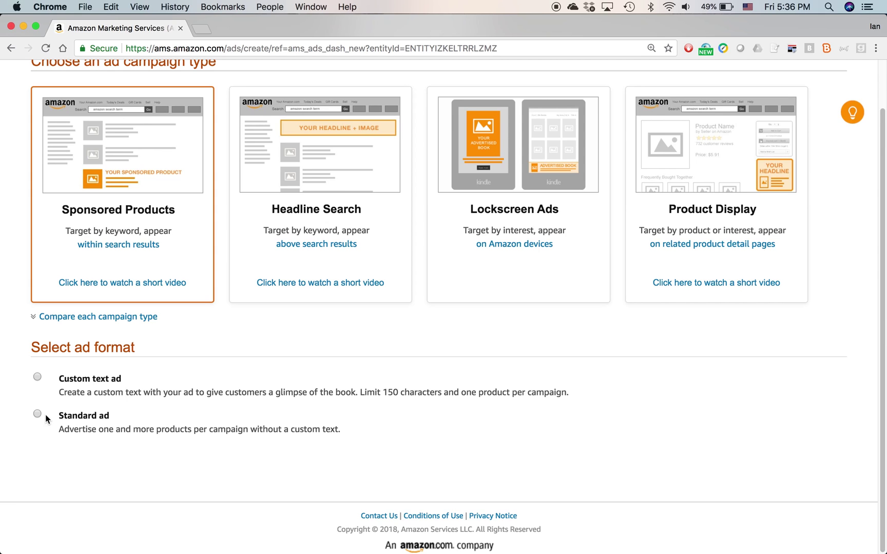
- Choose the Custom text ad format and set product search to the whole Amazon catalog
{"action": "left_click", "coordinate": [37, 379]}
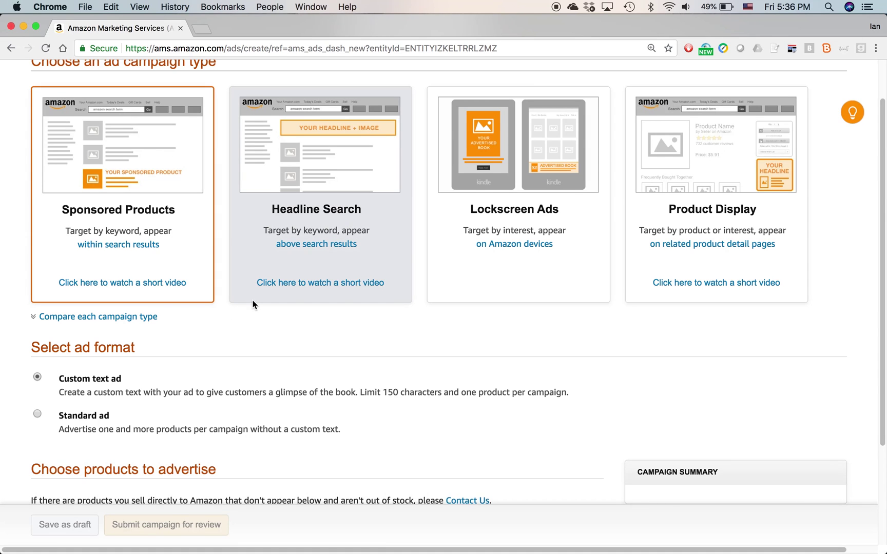
{"action": "scroll", "coordinate": [248, 307], "scroll_direction": "down", "scroll_amount": 3}
{"action": "scroll", "coordinate": [245, 308], "scroll_direction": "down", "scroll_amount": 1}
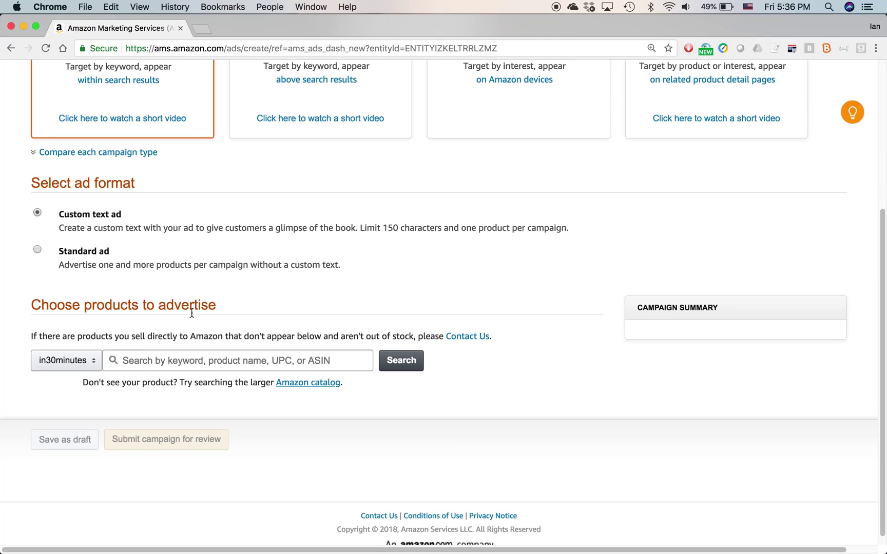
{"action": "left_click_drag", "start_coordinate": [217, 305], "coordinate": [31, 306]}
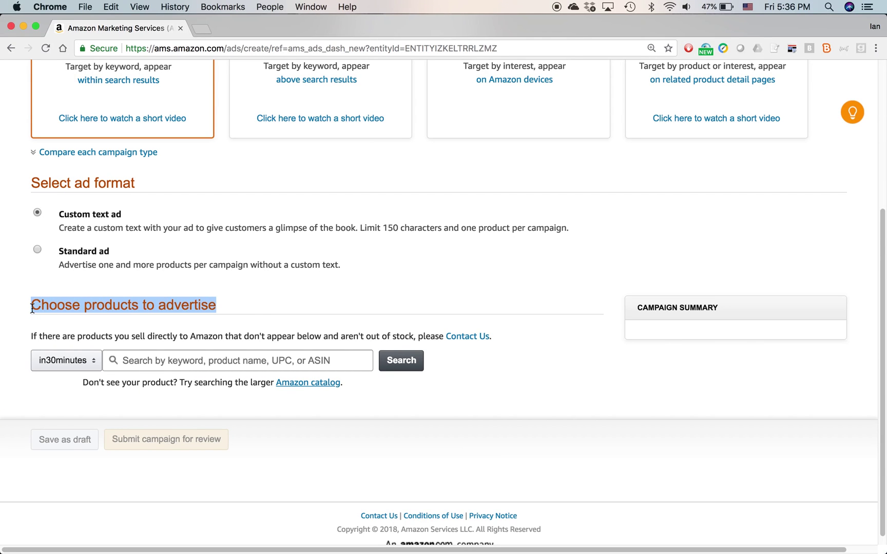
{"action": "left_click", "coordinate": [66, 361]}
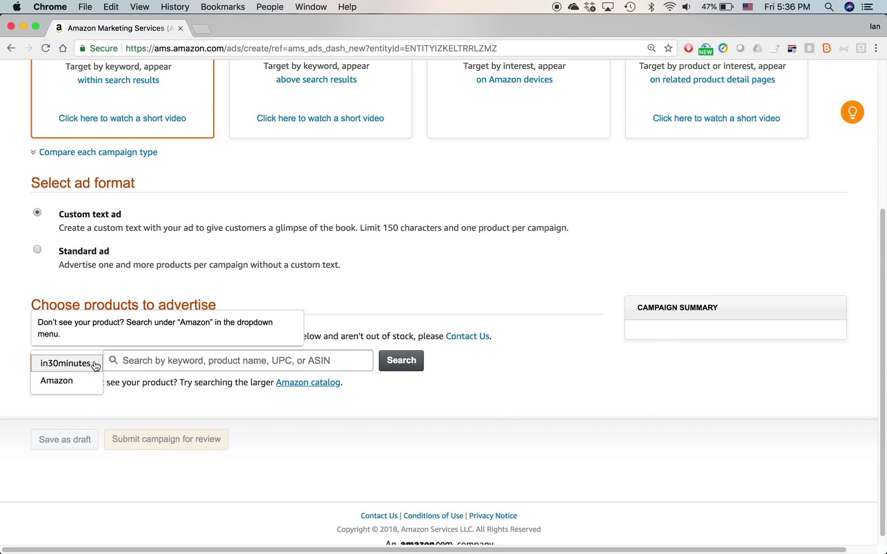
{"action": "left_click", "coordinate": [76, 380]}
- Search 'microsoft word in 30 minutes' and add Microsoft Word In 30 Minutes to the campaign
{"action": "left_click", "coordinate": [166, 360]}
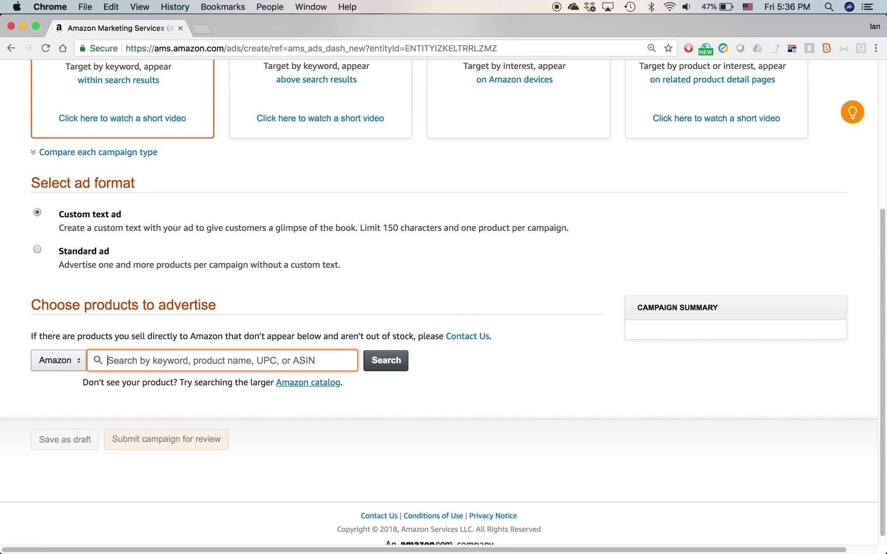
{"action": "type", "text": "microsoft word in 320"}
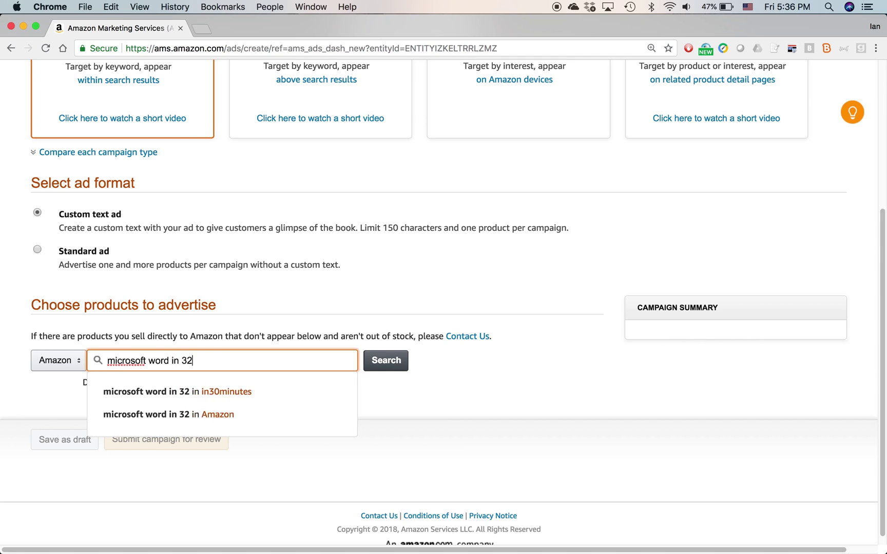
{"action": "key", "text": "BackSpace"}
{"action": "key", "text": "BackSpace"}
{"action": "type", "text": "0 minutes"}
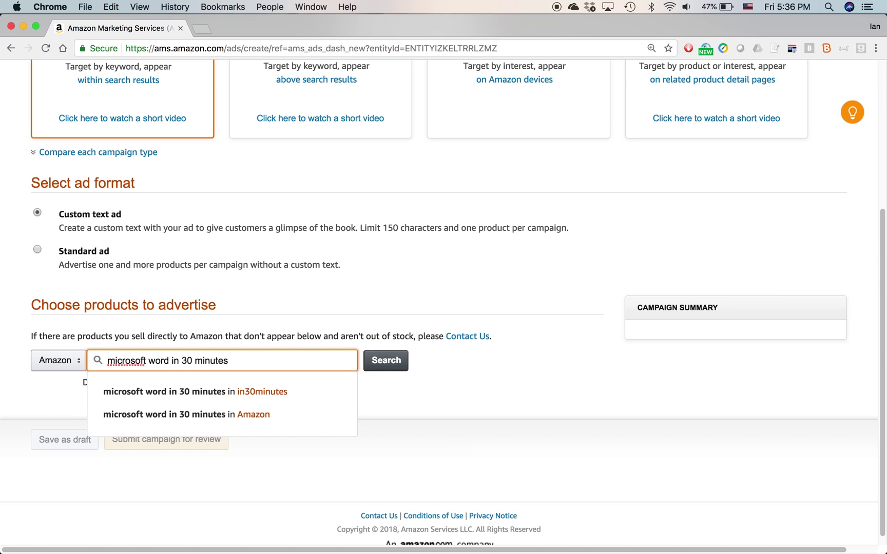
{"action": "left_click", "coordinate": [197, 414]}
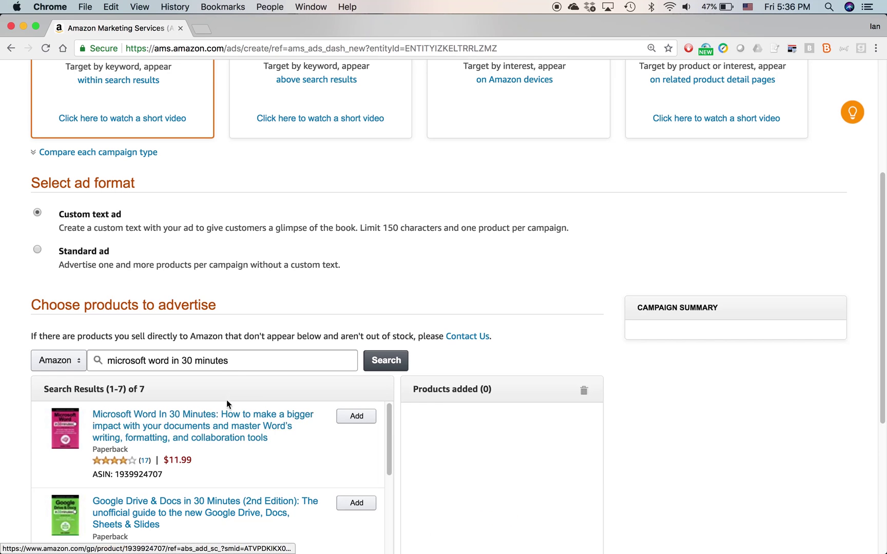
{"action": "scroll", "coordinate": [274, 331], "scroll_direction": "down", "scroll_amount": 3}
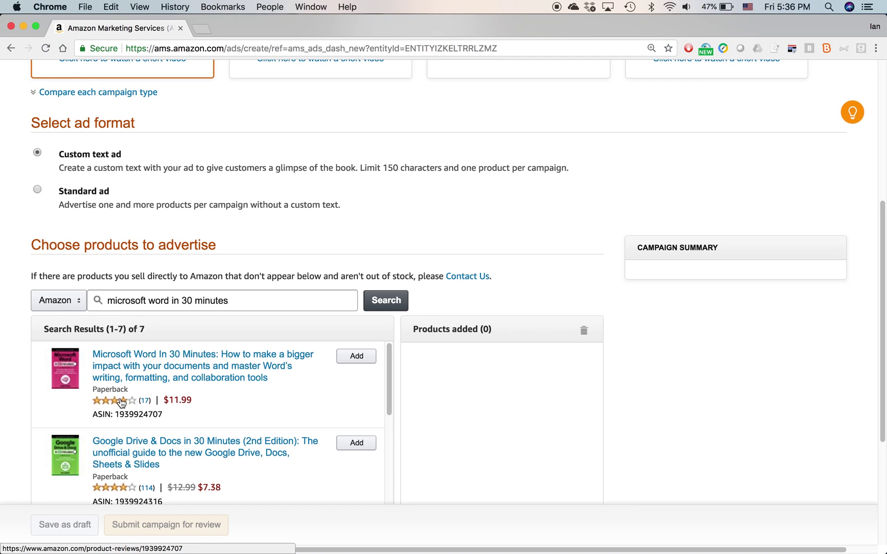
{"action": "left_click", "coordinate": [359, 358]}
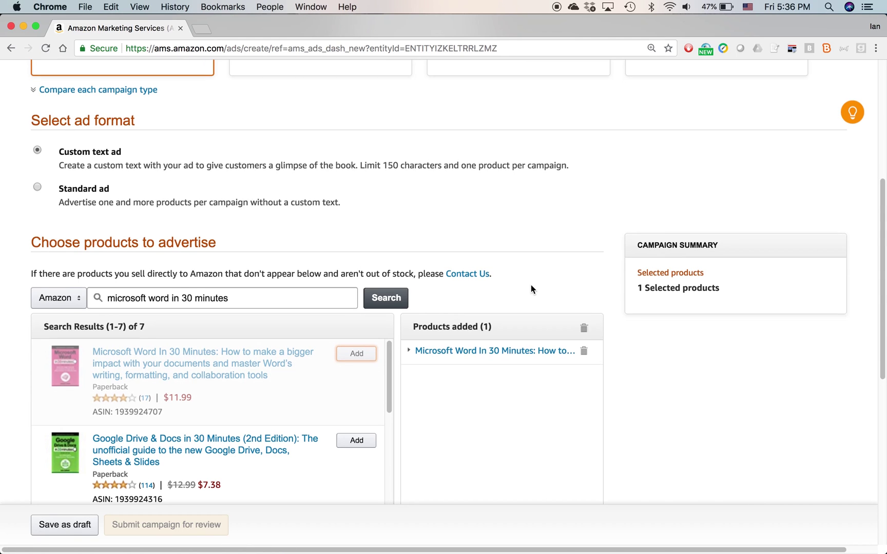
{"action": "scroll", "coordinate": [531, 285], "scroll_direction": "down", "scroll_amount": 5}
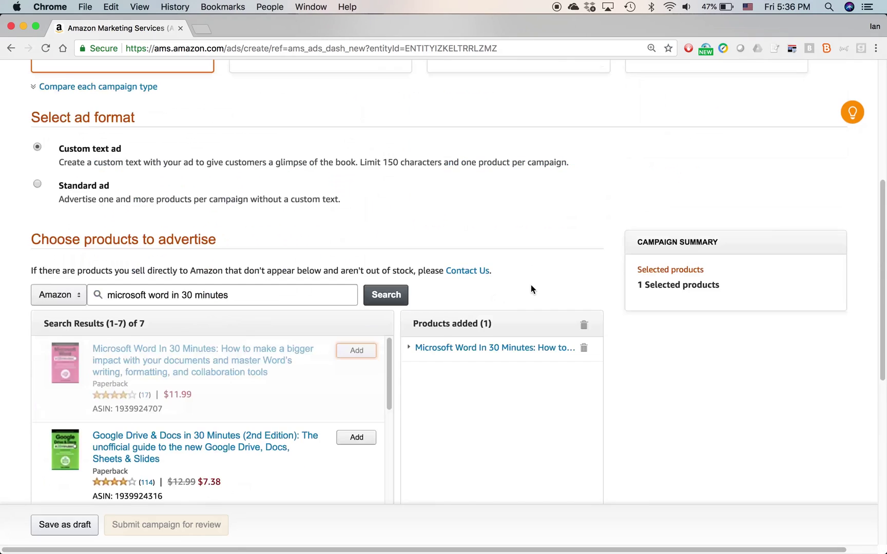
{"action": "scroll", "coordinate": [531, 289], "scroll_direction": "down", "scroll_amount": 2}
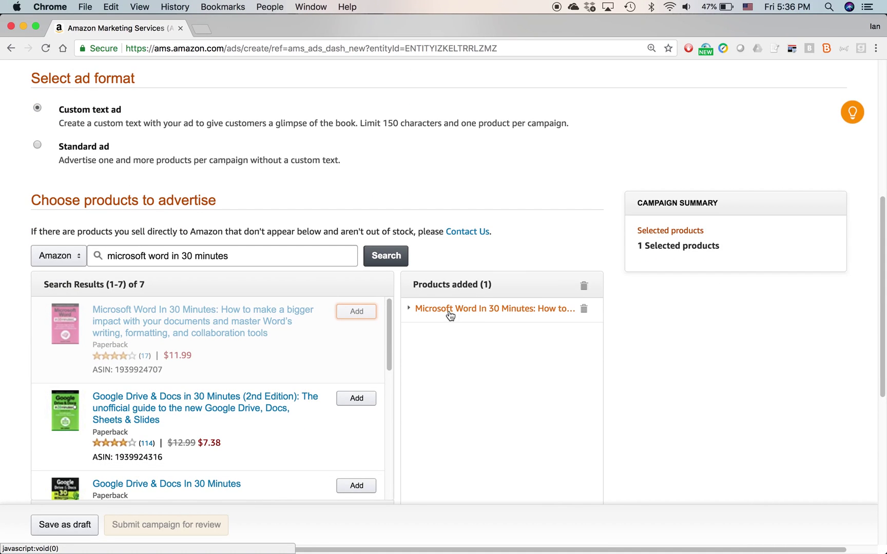
{"action": "scroll", "coordinate": [469, 315], "scroll_direction": "down", "scroll_amount": 5}
{"action": "scroll", "coordinate": [469, 316], "scroll_direction": "down", "scroll_amount": 5}
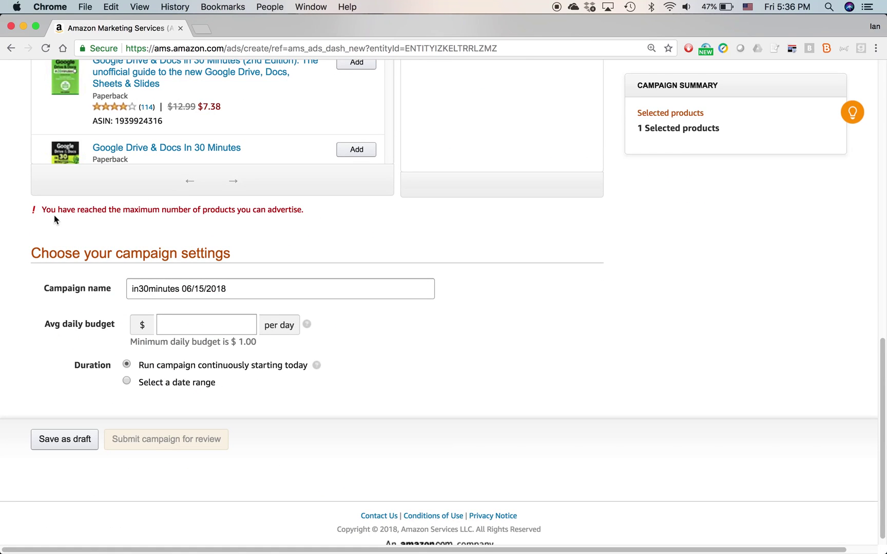
- Name the campaign 'Word SP' plus the tagline 'Take your Microsoft Word skills to the next level' copied from the notes
{"action": "left_click_drag", "start_coordinate": [41, 209], "coordinate": [307, 212]}
{"action": "triple_click", "coordinate": [184, 287]}
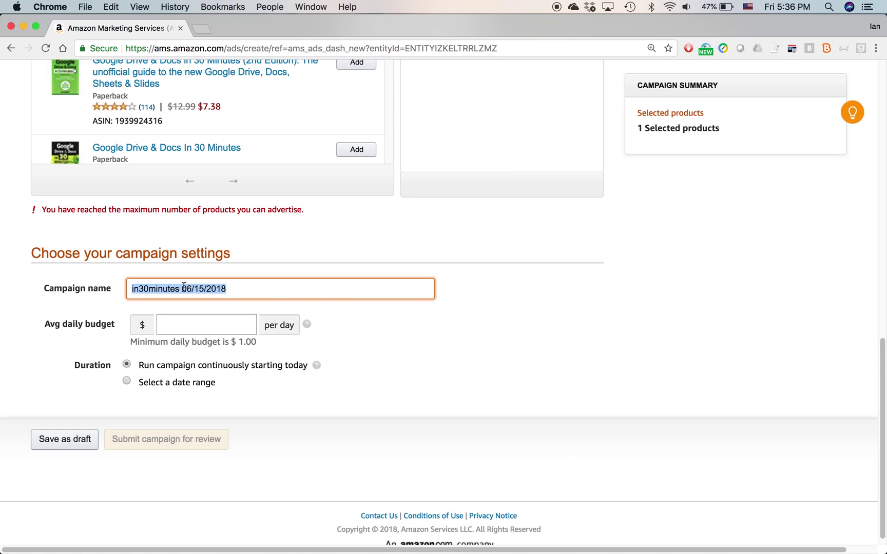
{"action": "type", "text": "Word"}
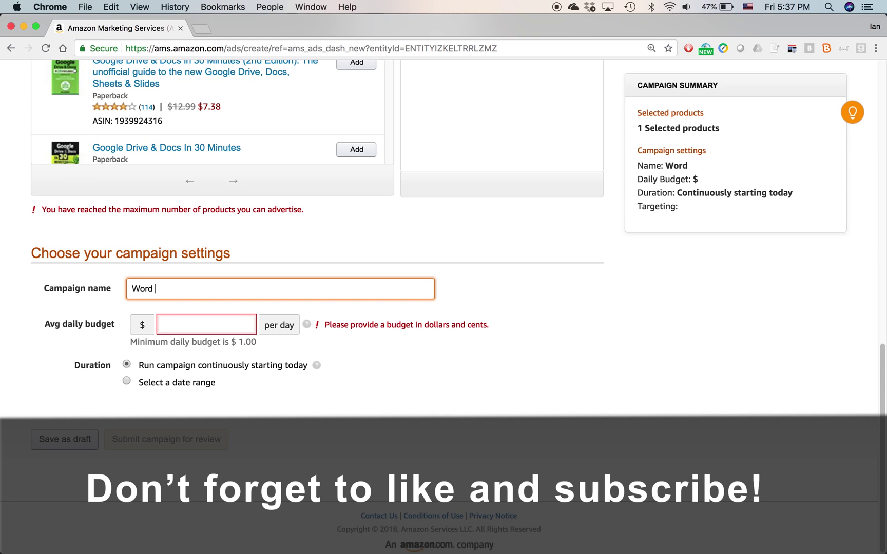
{"action": "type", "text": " SP"}
{"action": "key", "text": "super+Tab"}
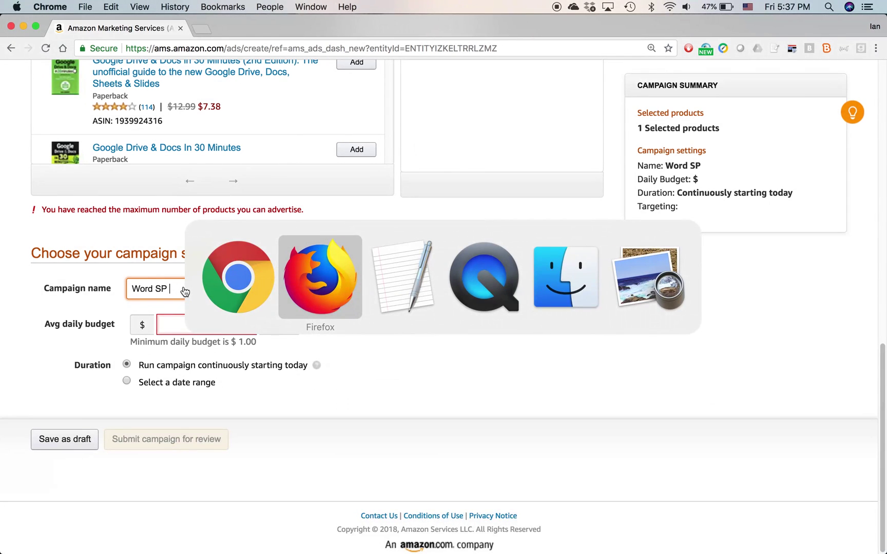
{"action": "key", "text": "super+Tab"}
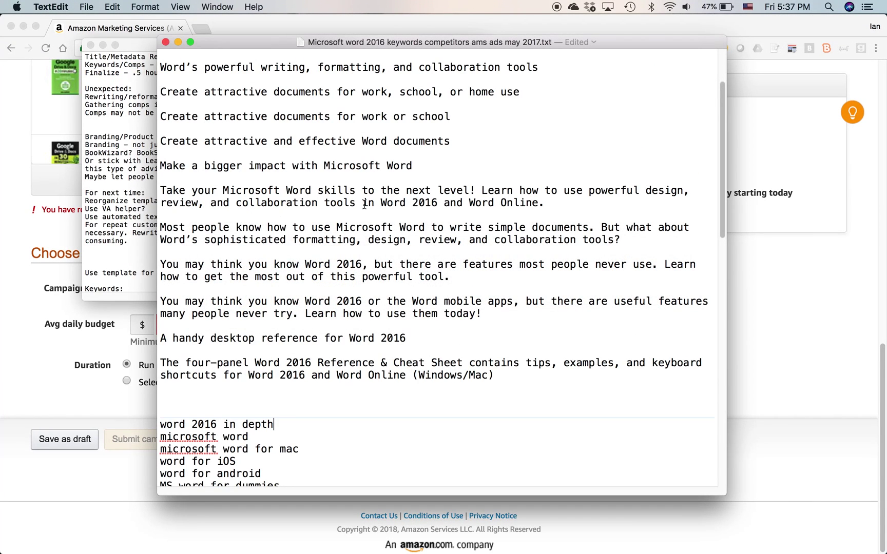
{"action": "left_click_drag", "start_coordinate": [469, 190], "coordinate": [162, 190]}
{"action": "key", "text": "super+c"}
{"action": "key", "text": "super+Tab"}
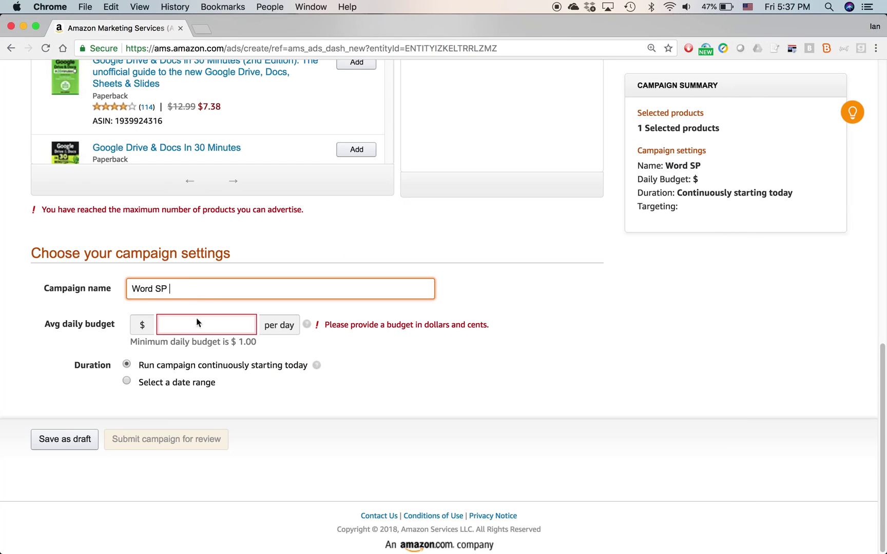
{"action": "key", "text": "super+v"}
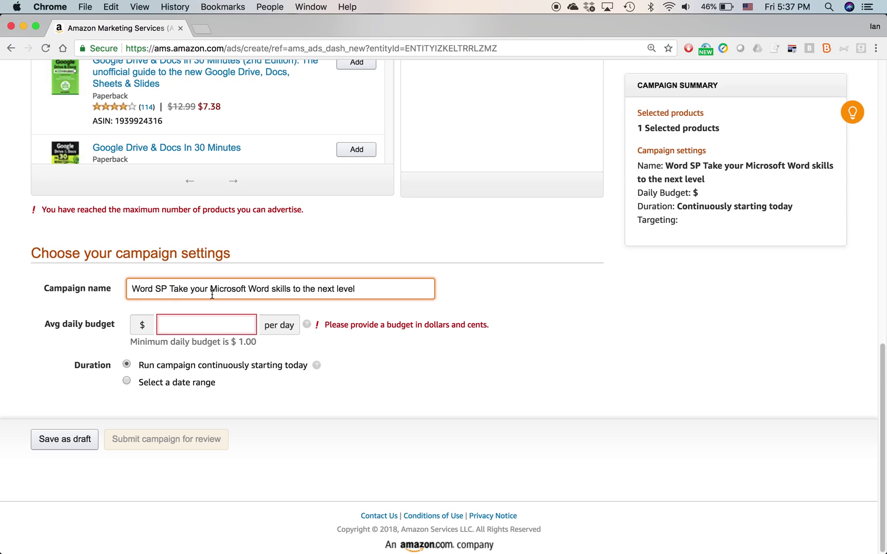
{"action": "left_click_drag", "start_coordinate": [209, 288], "coordinate": [364, 289]}
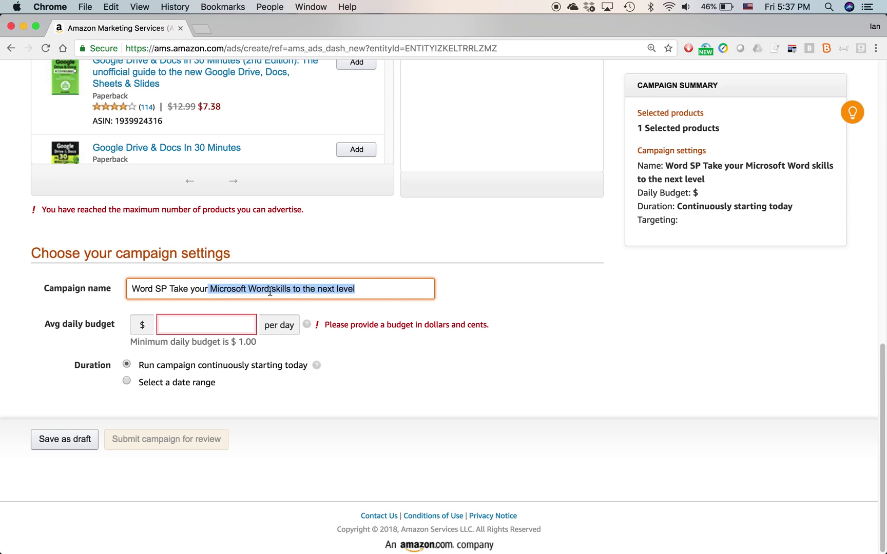
{"action": "left_click", "coordinate": [195, 326]}
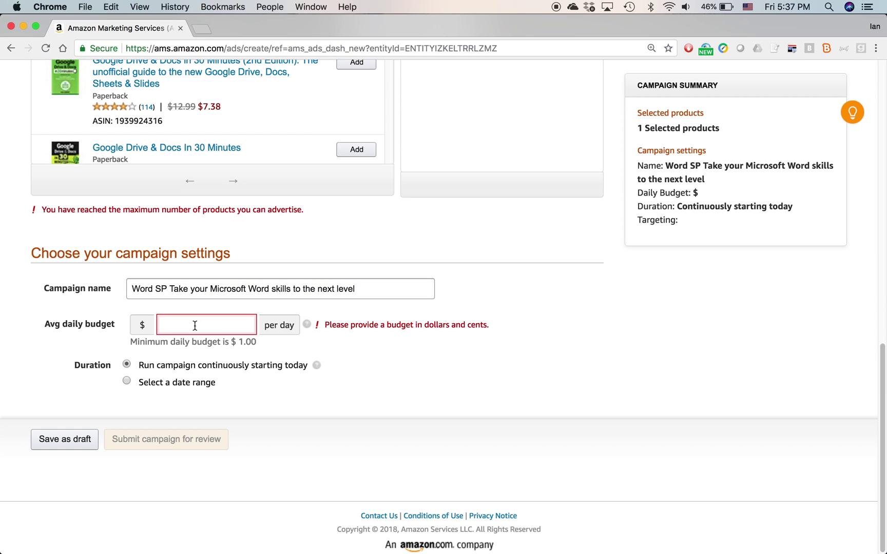
- Enter a $5 average daily budget and set the duration to a date range
{"action": "type", "text": "5"}
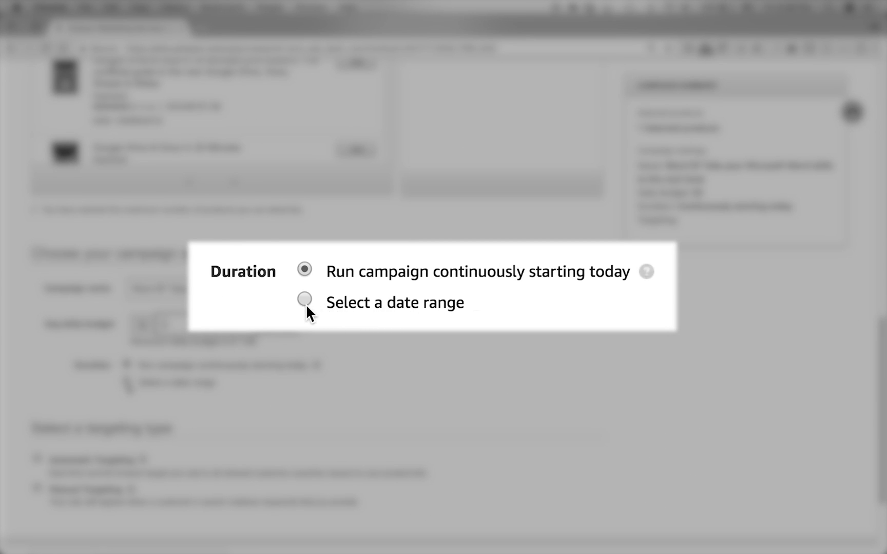
{"action": "left_click", "coordinate": [127, 382]}
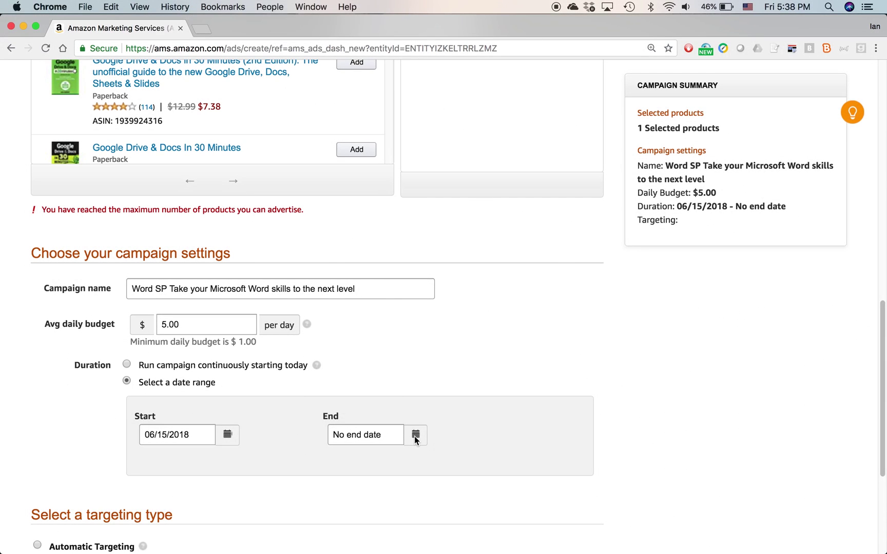
- Pick September 15, 2018 in the End date calendar so the campaign ends 09/15/2018
{"action": "left_click", "coordinate": [415, 437]}
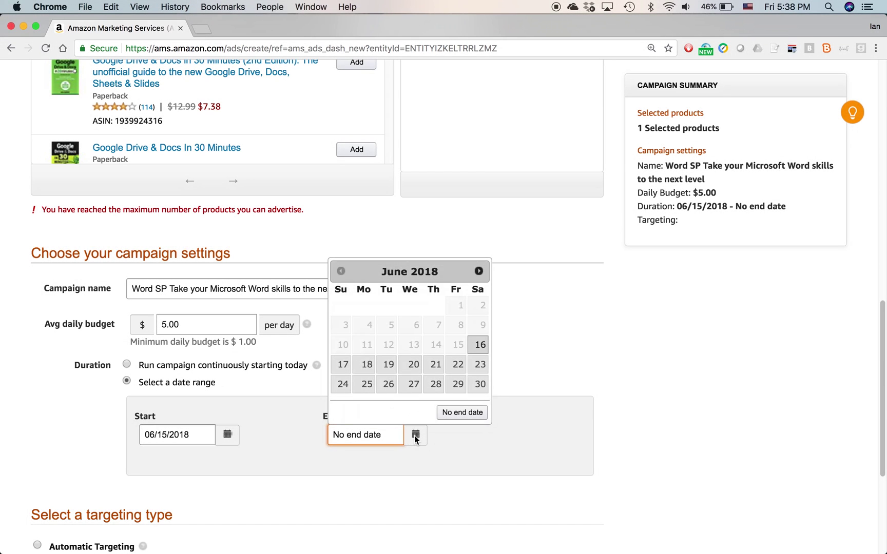
{"action": "left_click", "coordinate": [479, 272]}
{"action": "left_click", "coordinate": [478, 272]}
{"action": "left_click", "coordinate": [478, 272]}
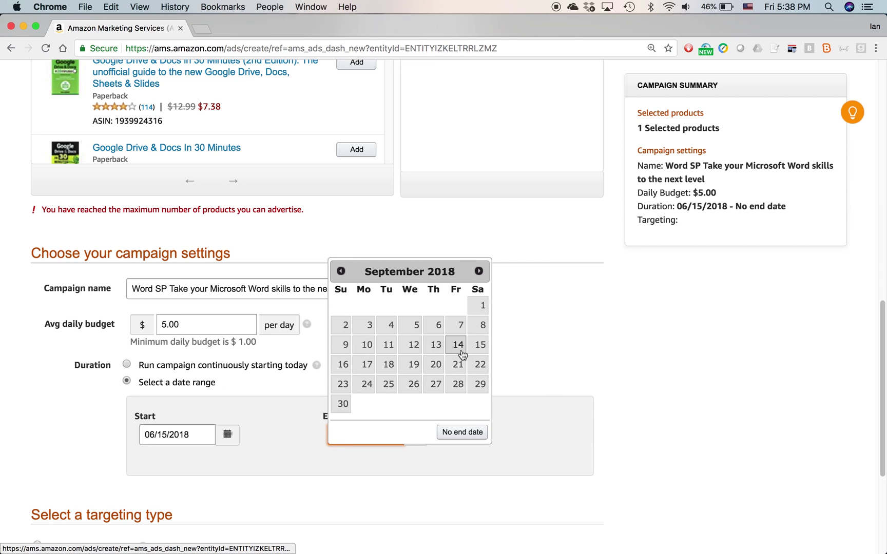
{"action": "left_click", "coordinate": [480, 345]}
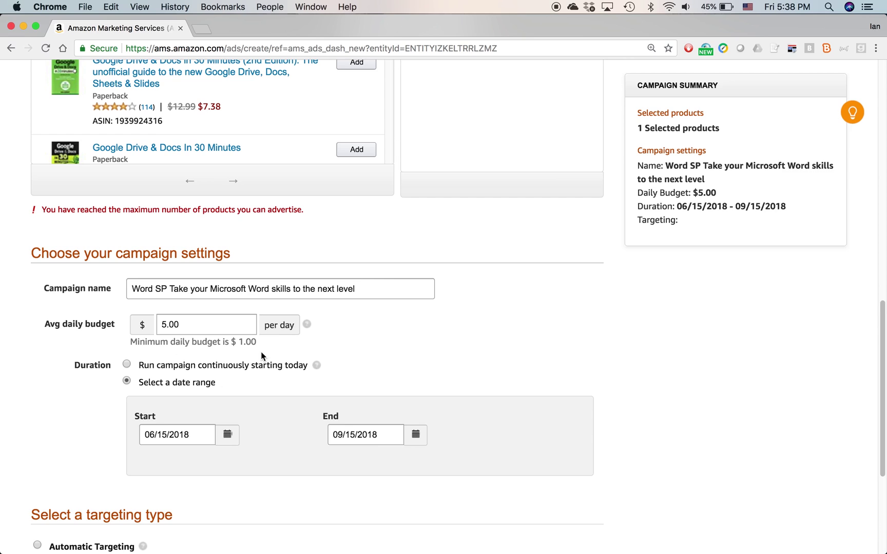
{"action": "scroll", "coordinate": [265, 348], "scroll_direction": "down", "scroll_amount": 1}
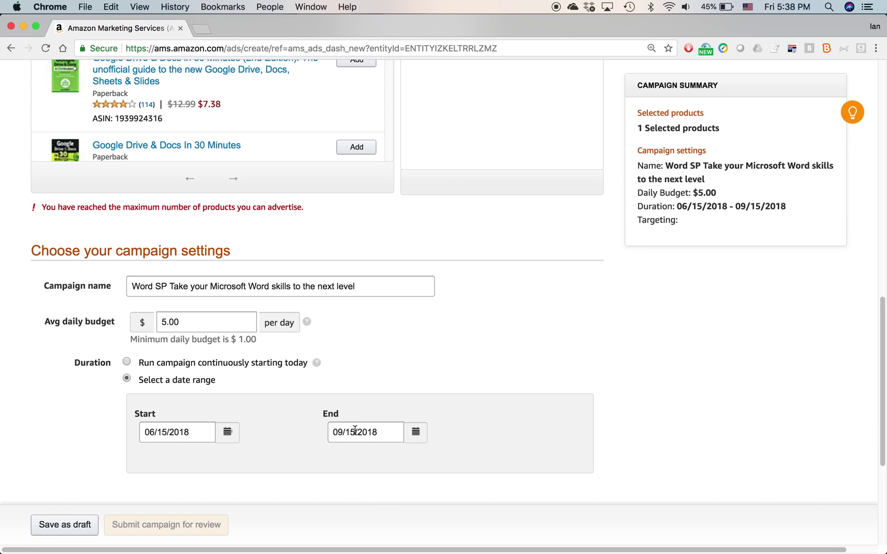
{"action": "scroll", "coordinate": [347, 423], "scroll_direction": "down", "scroll_amount": 3}
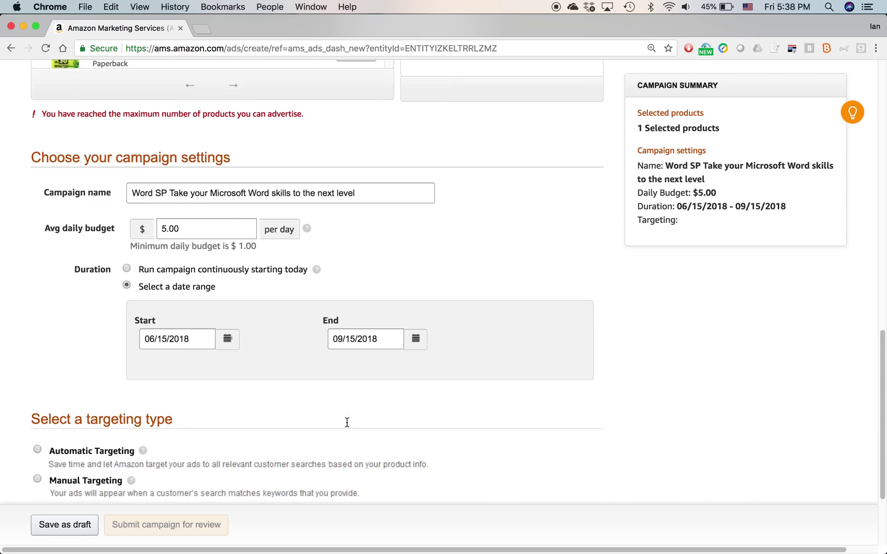
{"action": "scroll", "coordinate": [347, 425], "scroll_direction": "down", "scroll_amount": 4}
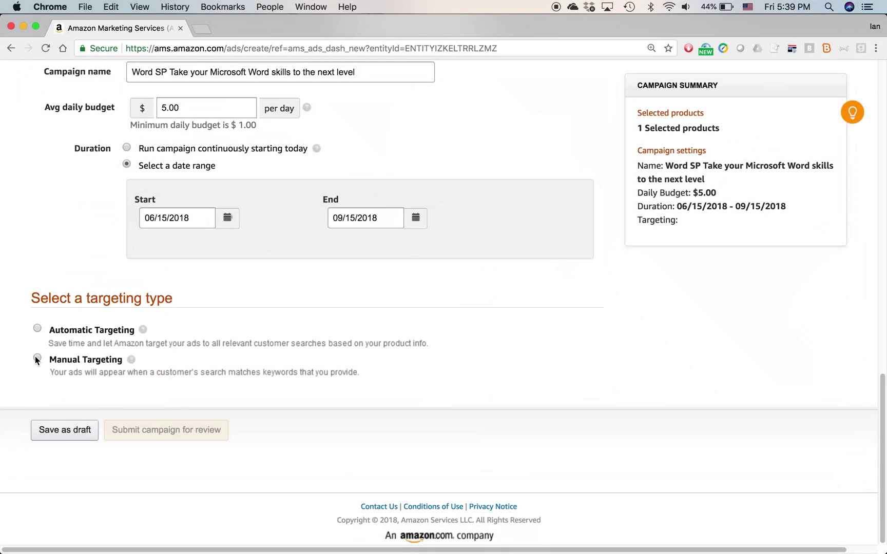
{"action": "left_click", "coordinate": [140, 317]}
- Review the suggested keywords word 2016, microsoft word and microsoft word in 30 minutes
{"action": "scroll", "coordinate": [313, 329], "scroll_direction": "down", "scroll_amount": 7}
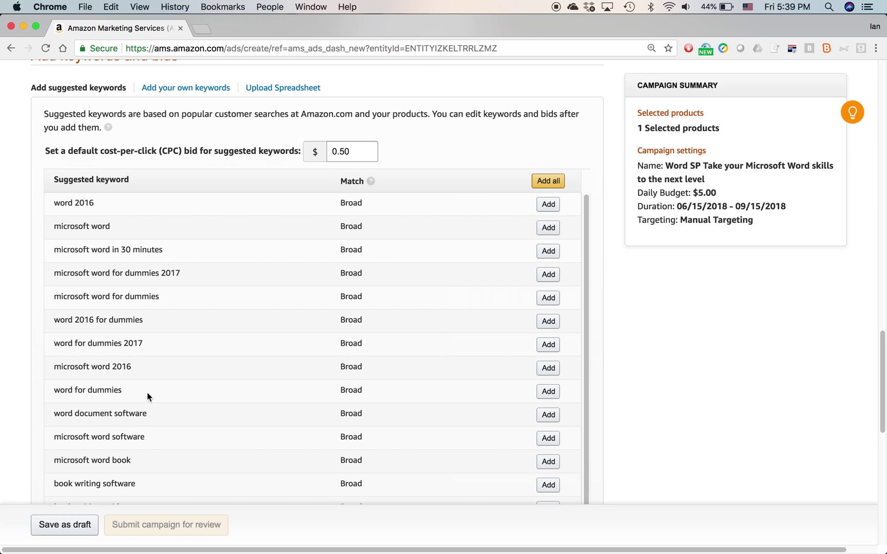
{"action": "scroll", "coordinate": [167, 364], "scroll_direction": "down", "scroll_amount": 3}
{"action": "scroll", "coordinate": [167, 365], "scroll_direction": "up", "scroll_amount": 3}
{"action": "left_click_drag", "start_coordinate": [97, 204], "coordinate": [53, 202]}
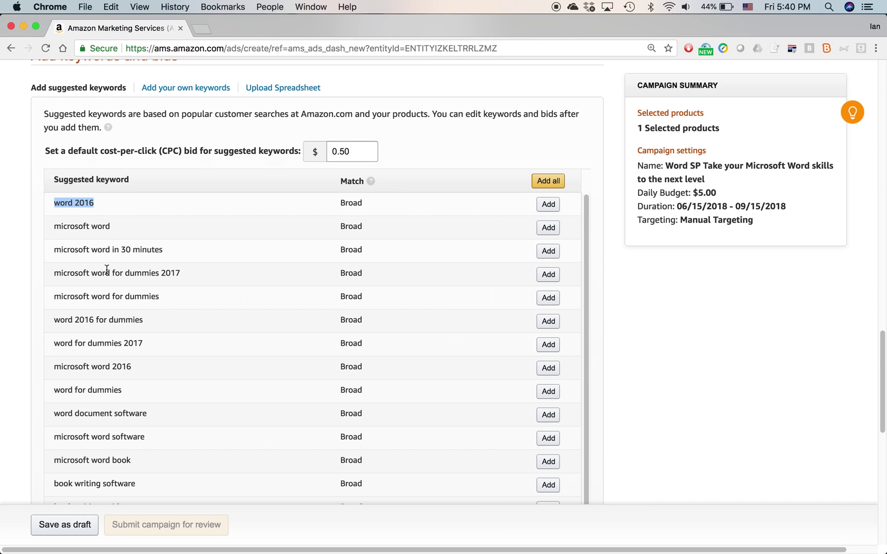
{"action": "left_click_drag", "start_coordinate": [110, 227], "coordinate": [50, 230]}
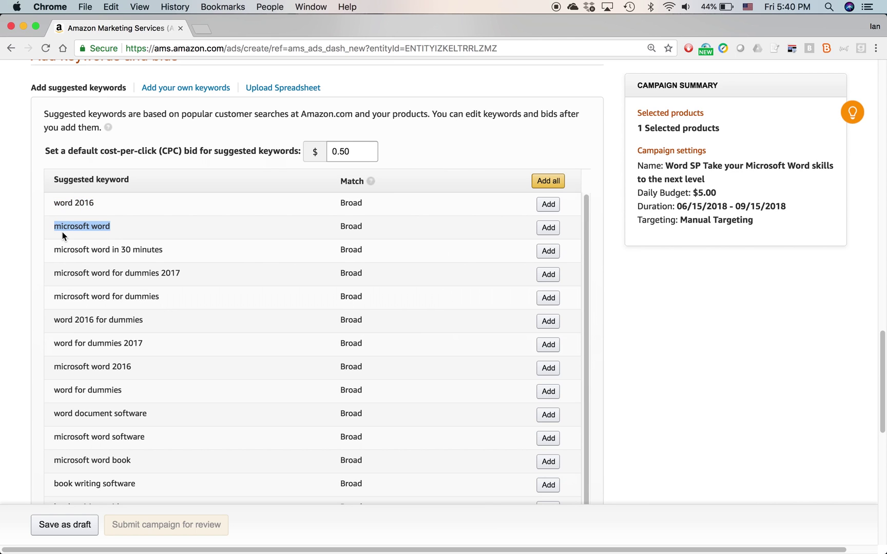
{"action": "left_click_drag", "start_coordinate": [170, 250], "coordinate": [52, 251]}
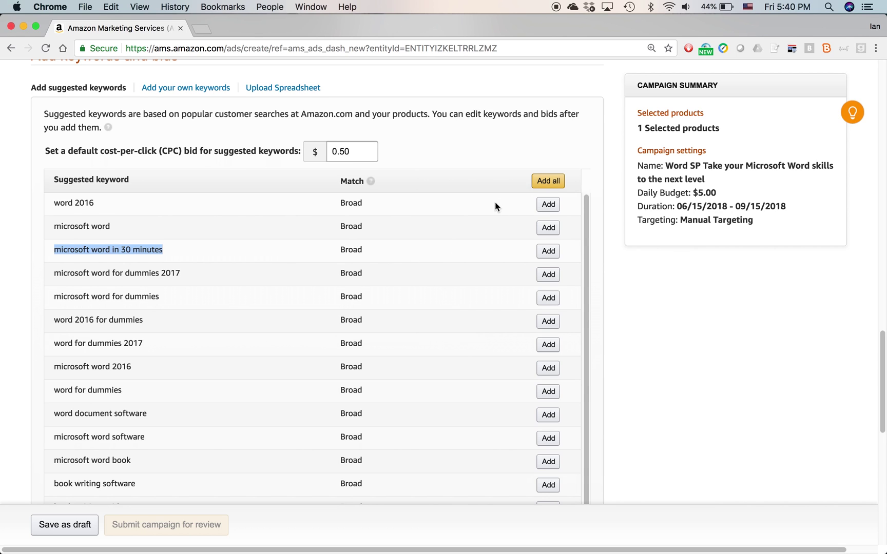
- Check the 0.50 default bid and browse further suggestions such as make it bigger
{"action": "double_click", "coordinate": [327, 153]}
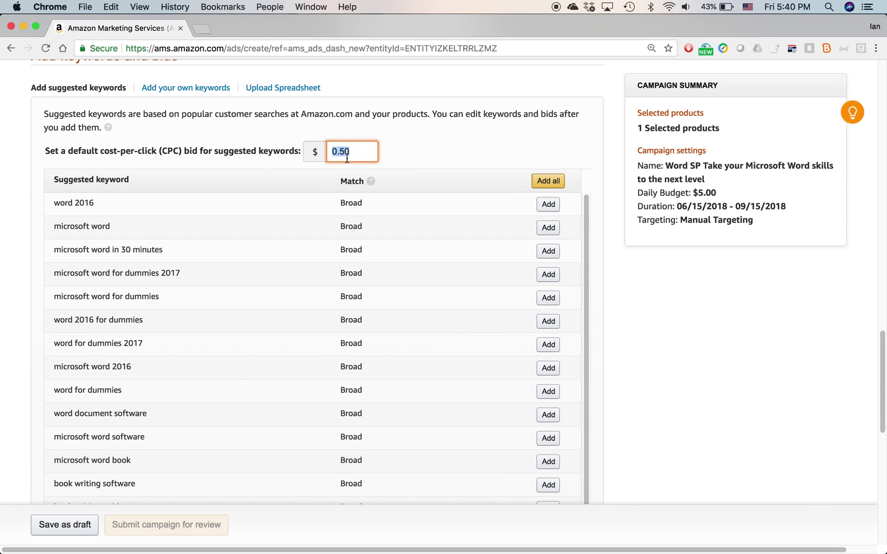
{"action": "scroll", "coordinate": [247, 300], "scroll_direction": "down", "scroll_amount": 5}
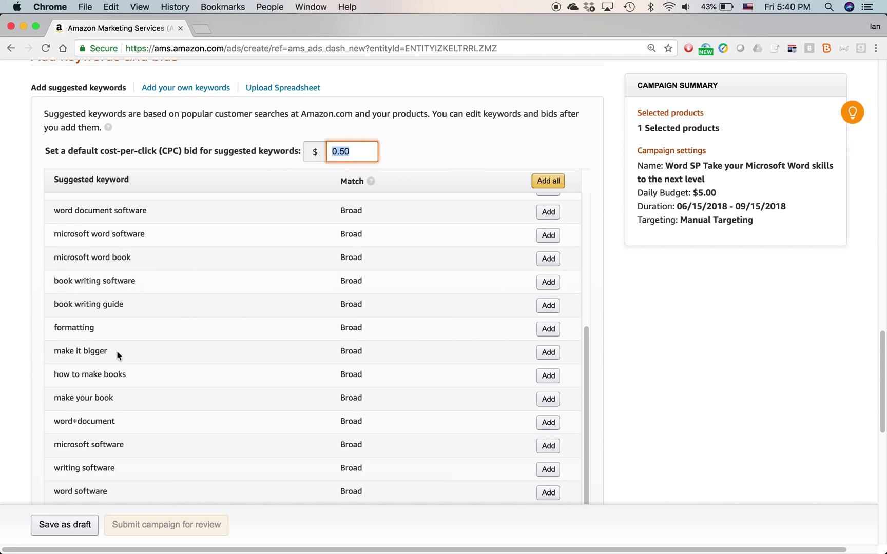
{"action": "left_click_drag", "start_coordinate": [109, 352], "coordinate": [53, 352]}
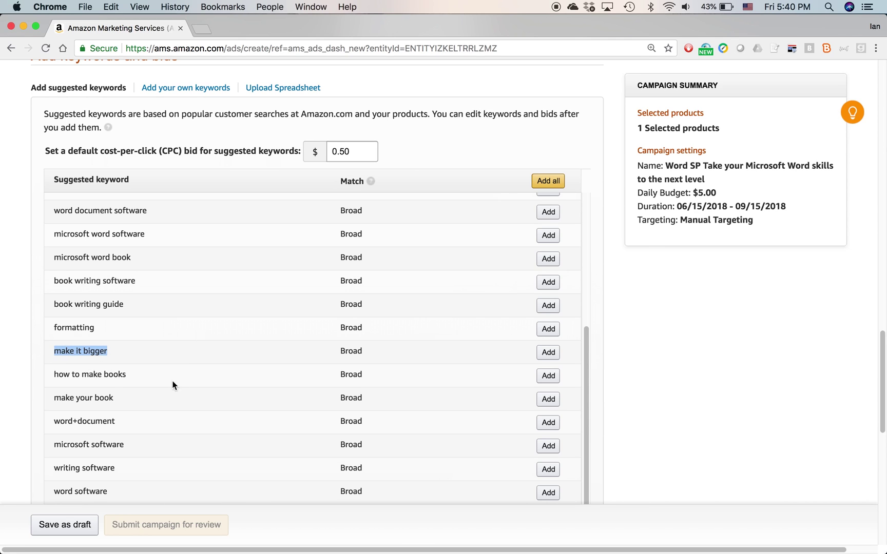
{"action": "scroll", "coordinate": [174, 383], "scroll_direction": "down", "scroll_amount": 5}
{"action": "scroll", "coordinate": [177, 382], "scroll_direction": "up", "scroll_amount": 10}
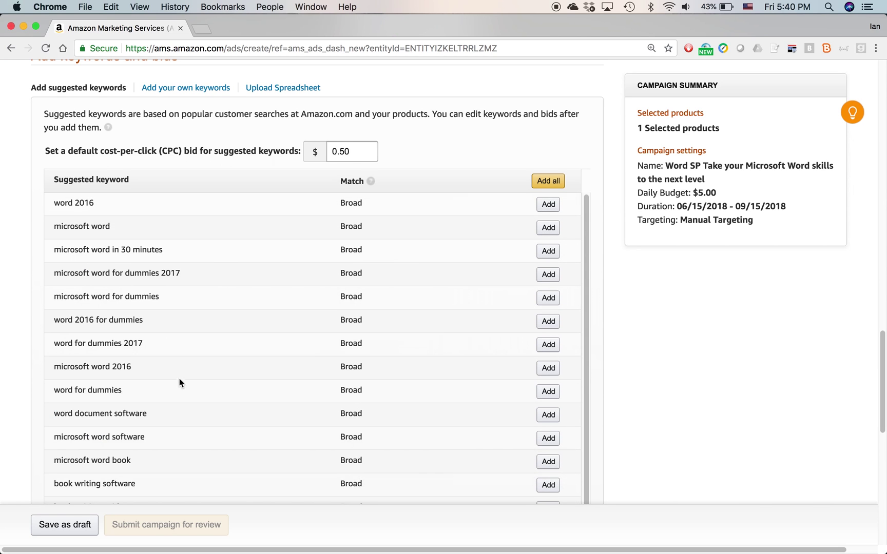
{"action": "scroll", "coordinate": [229, 323], "scroll_direction": "down", "scroll_amount": 10}
{"action": "scroll", "coordinate": [229, 322], "scroll_direction": "up", "scroll_amount": 10}
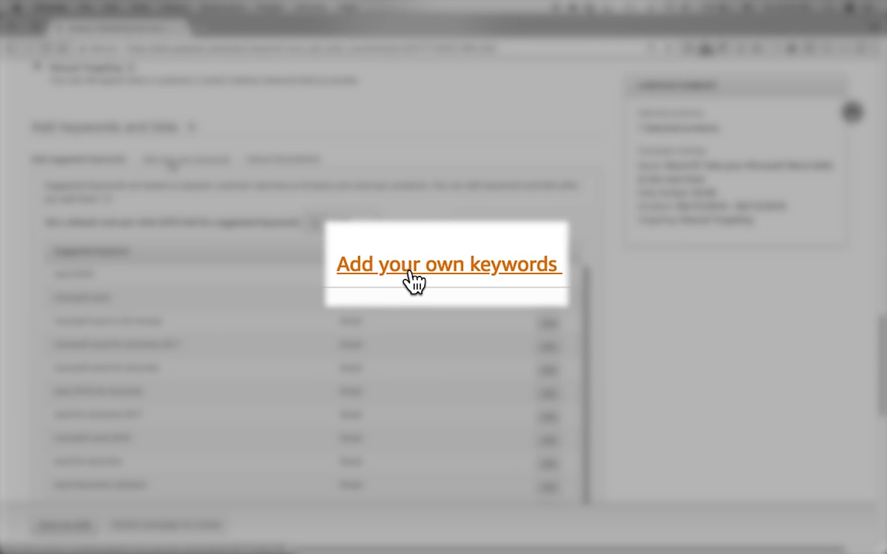
{"action": "left_click", "coordinate": [173, 161]}
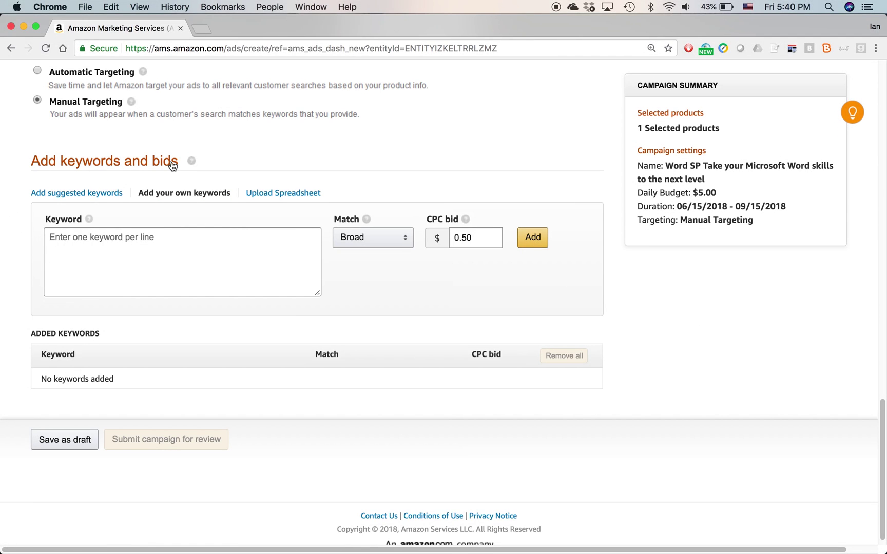
{"action": "key", "text": "super+Tab"}
{"action": "scroll", "coordinate": [324, 313], "scroll_direction": "down", "scroll_amount": 10}
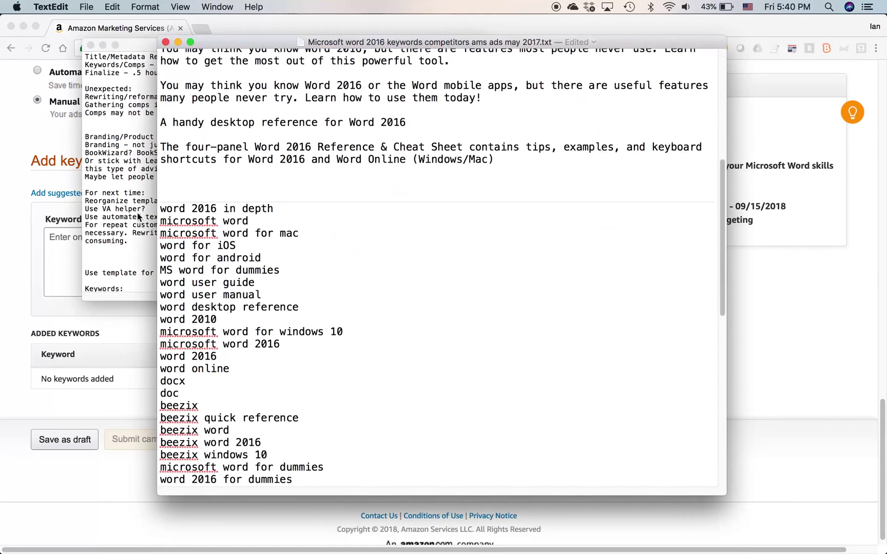
{"action": "scroll", "coordinate": [220, 255], "scroll_direction": "down", "scroll_amount": 5}
{"action": "left_click_drag", "start_coordinate": [159, 208], "coordinate": [428, 448]}
{"action": "scroll", "coordinate": [242, 268], "scroll_direction": "down", "scroll_amount": 10}
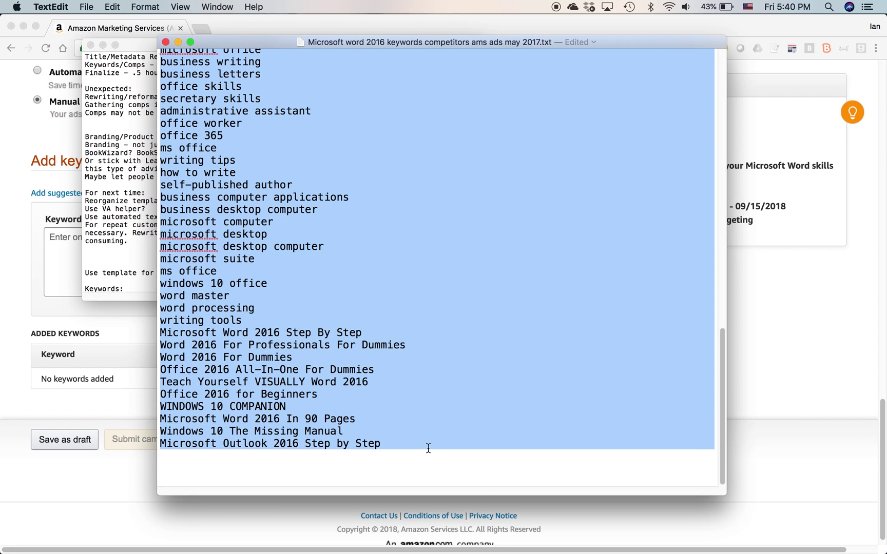
{"action": "key", "text": "super+c"}
{"action": "key", "text": "super+Tab"}
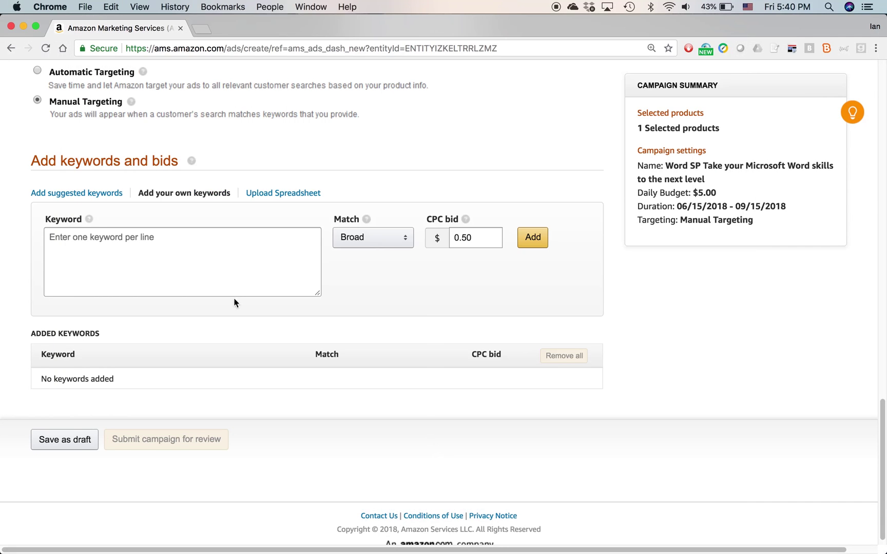
{"action": "left_click", "coordinate": [54, 241]}
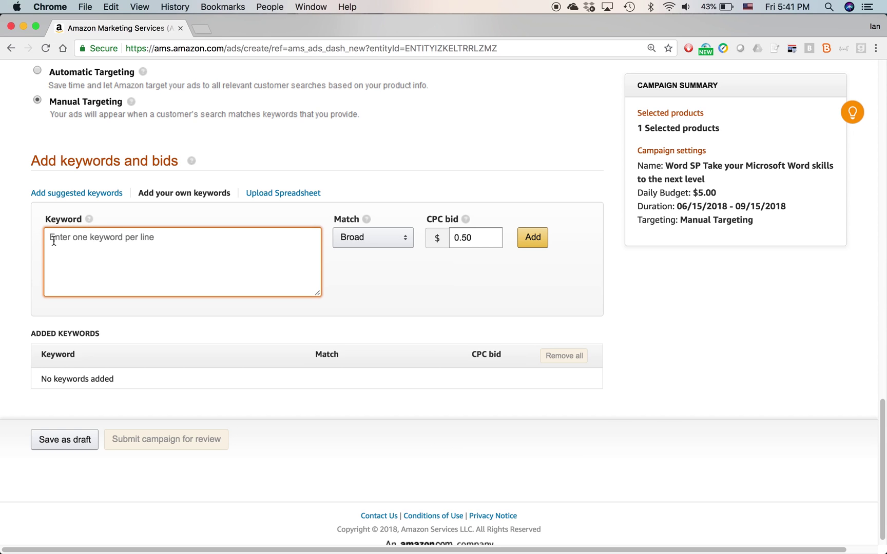
{"action": "left_click", "coordinate": [111, 7]}
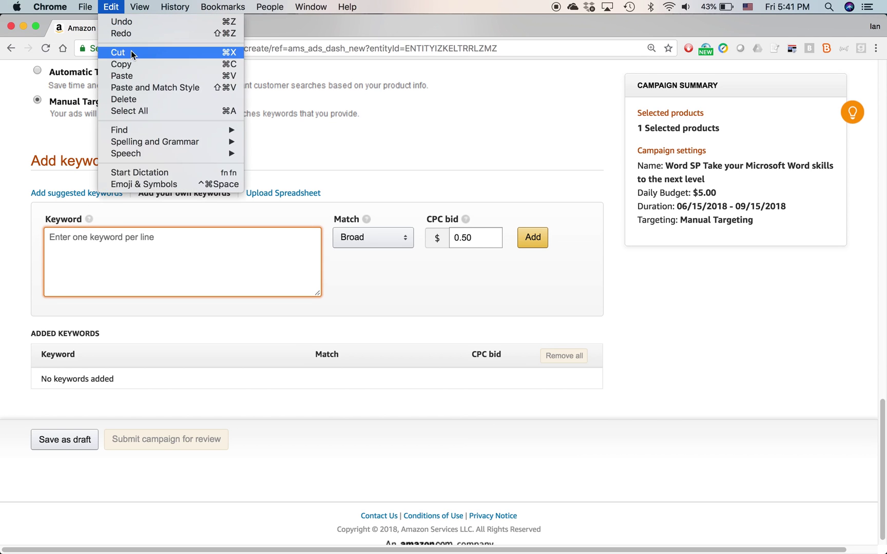
{"action": "left_click", "coordinate": [132, 76]}
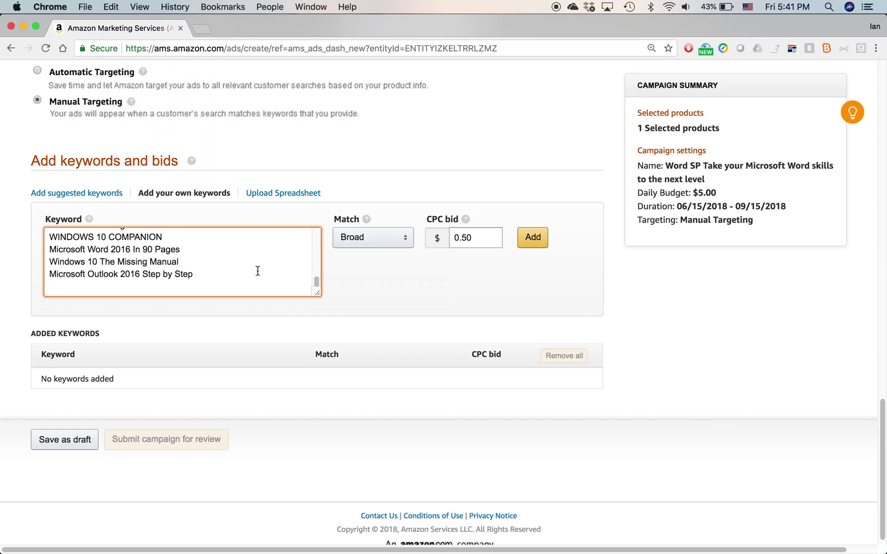
{"action": "left_click_drag", "start_coordinate": [316, 282], "coordinate": [316, 231]}
{"action": "scroll", "coordinate": [157, 261], "scroll_direction": "down", "scroll_amount": 10}
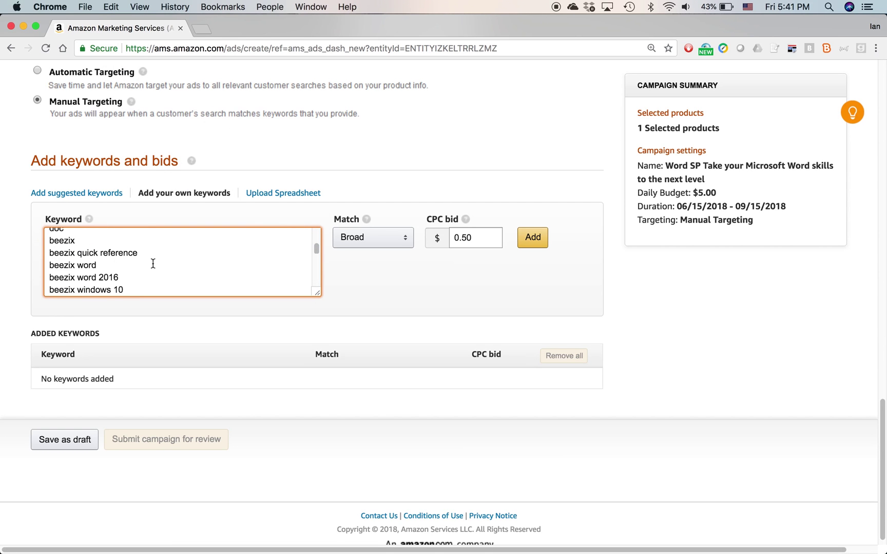
{"action": "scroll", "coordinate": [153, 263], "scroll_direction": "down", "scroll_amount": 15}
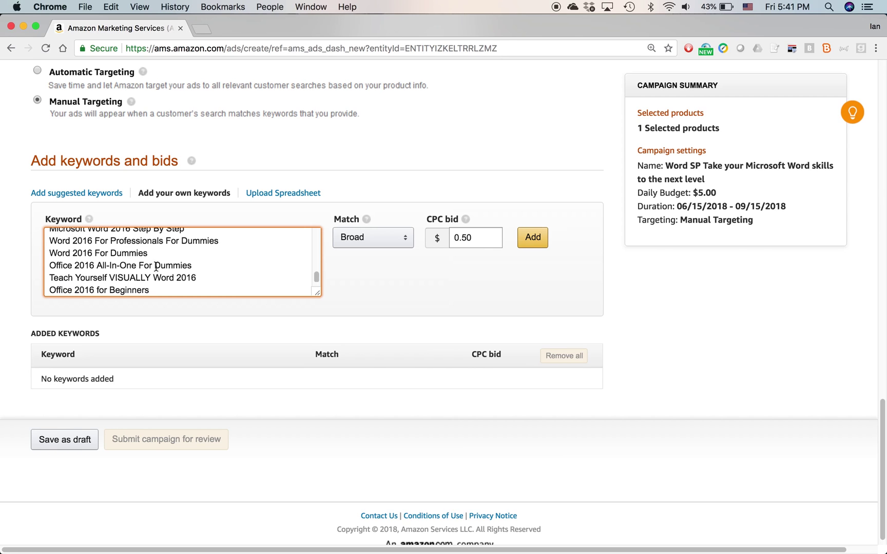
{"action": "scroll", "coordinate": [156, 267], "scroll_direction": "down", "scroll_amount": 2}
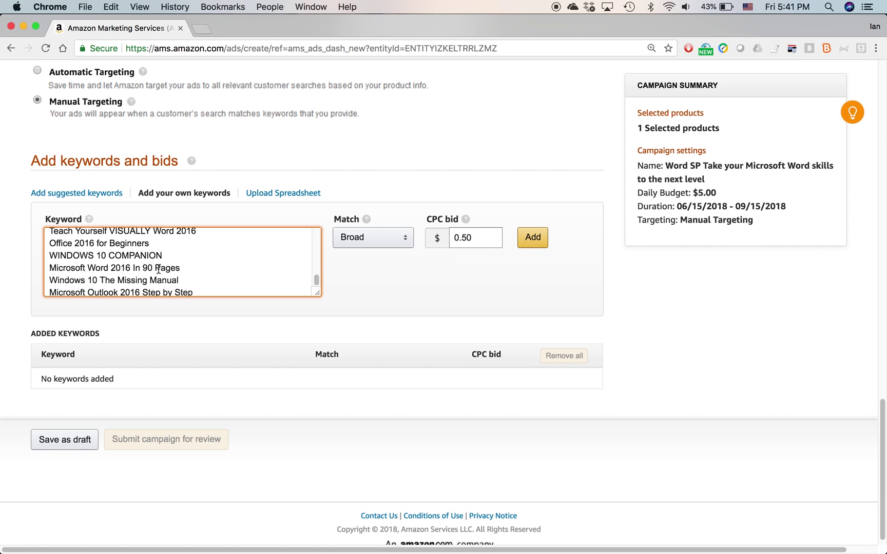
{"action": "scroll", "coordinate": [185, 265], "scroll_direction": "down", "scroll_amount": 1}
{"action": "scroll", "coordinate": [186, 266], "scroll_direction": "down", "scroll_amount": 1}
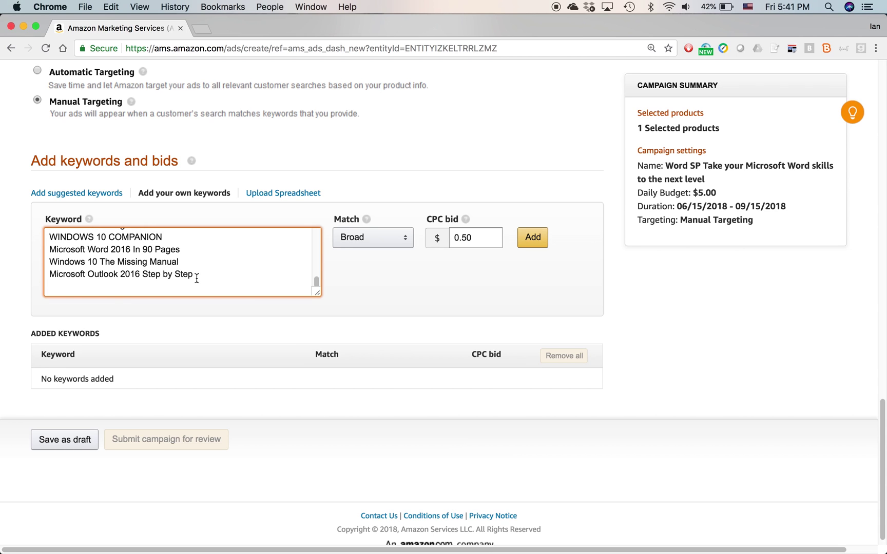
{"action": "left_click", "coordinate": [410, 240]}
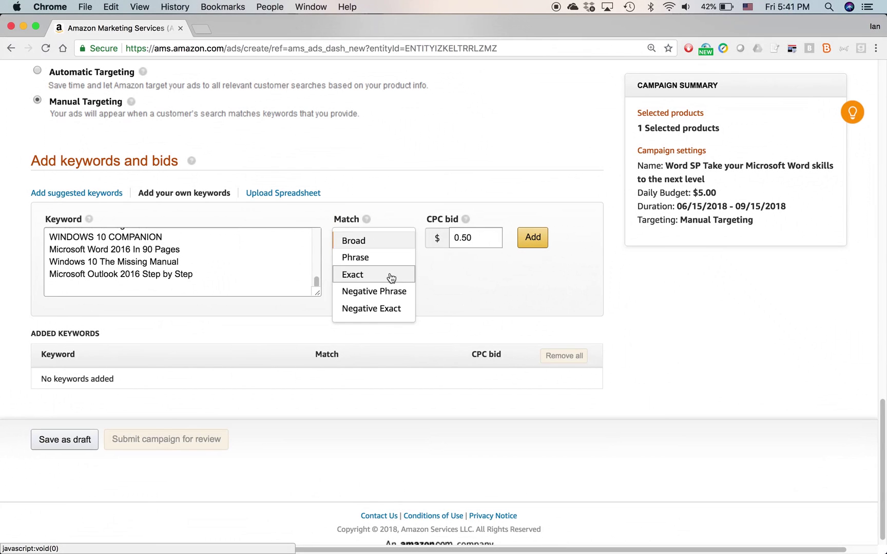
{"action": "left_click", "coordinate": [445, 271]}
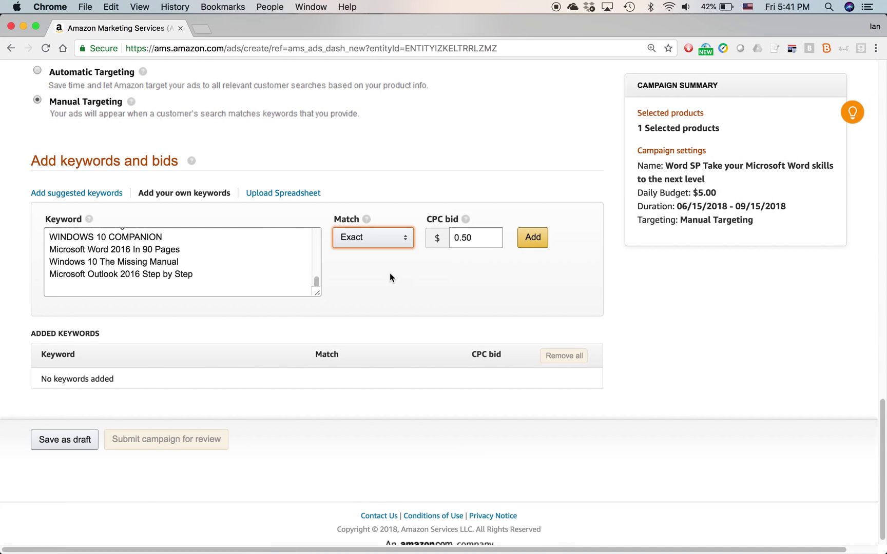
{"action": "left_click_drag", "start_coordinate": [158, 236], "coordinate": [135, 272]}
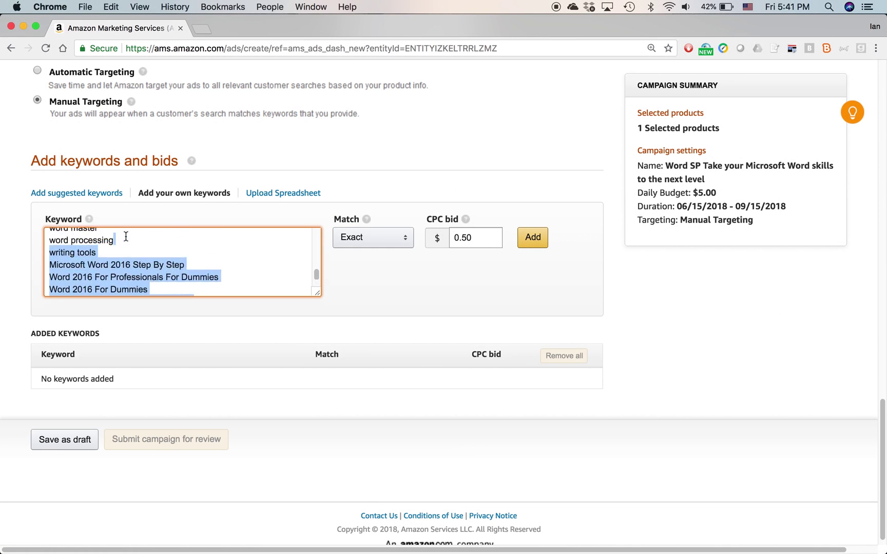
{"action": "triple_click", "coordinate": [88, 252]}
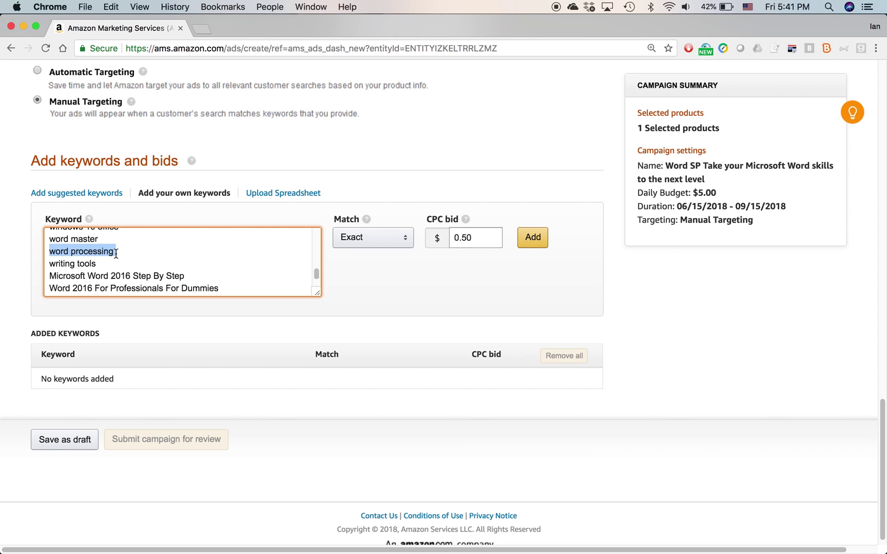
{"action": "left_click", "coordinate": [115, 253]}
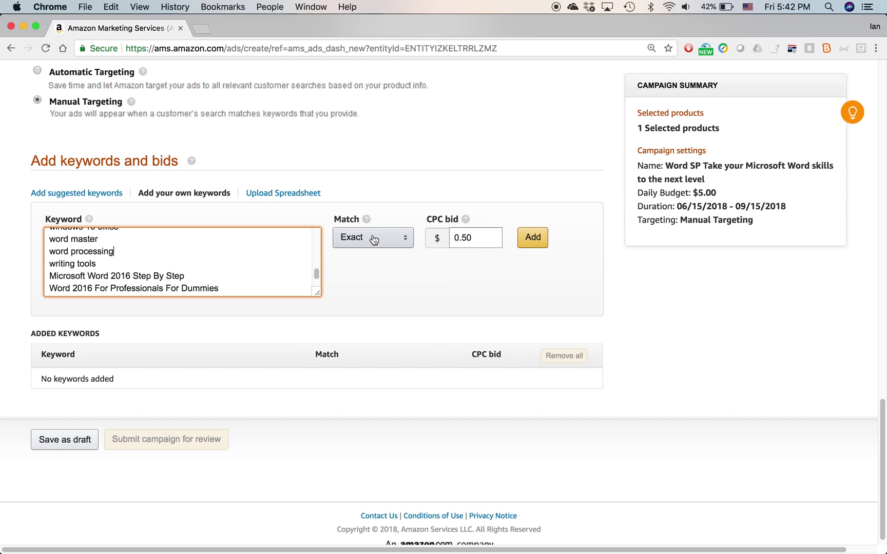
{"action": "left_click", "coordinate": [404, 241]}
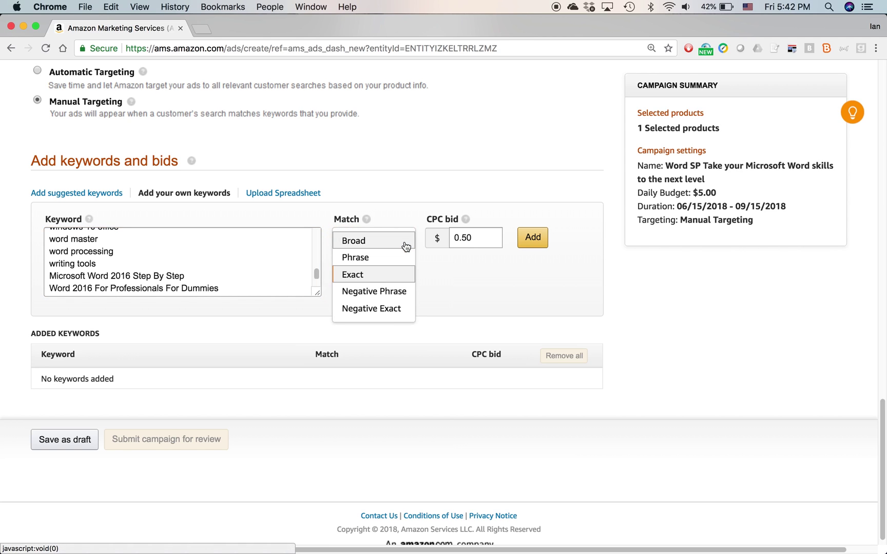
{"action": "left_click", "coordinate": [383, 245]}
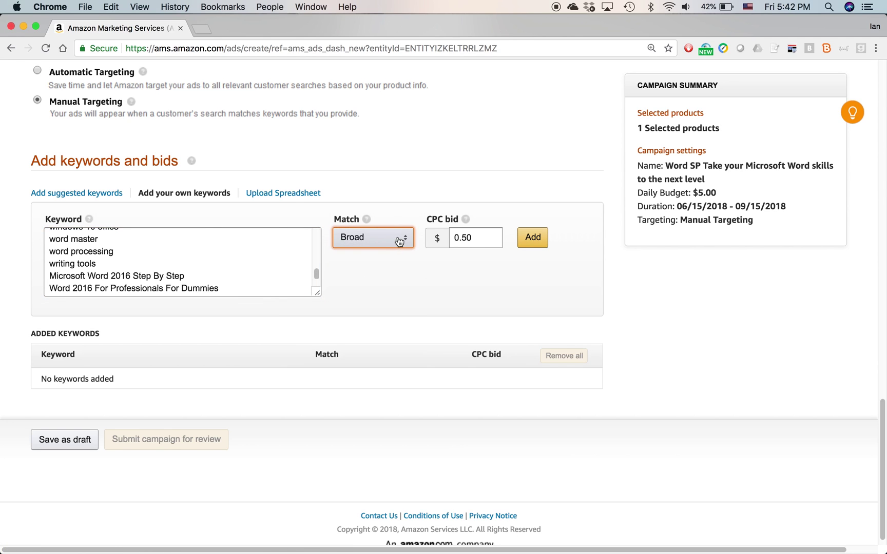
{"action": "left_click", "coordinate": [399, 241]}
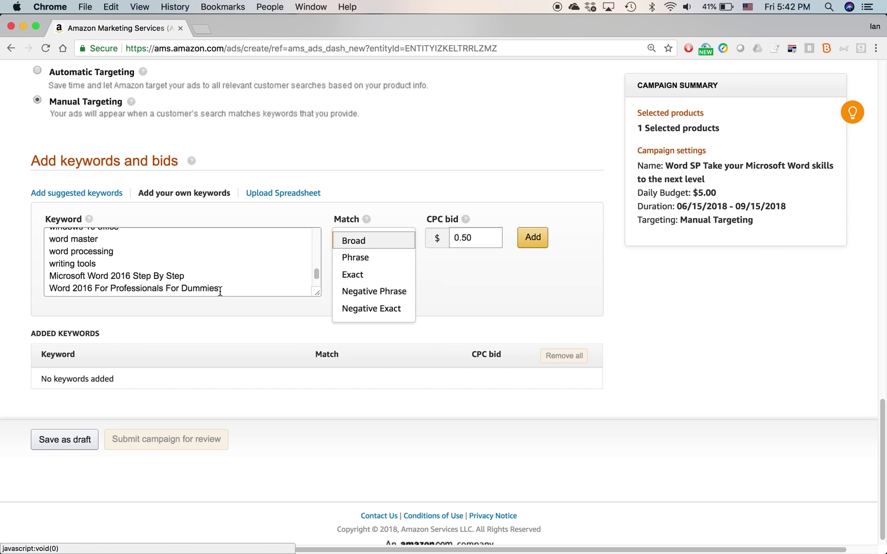
- Keep Broad match and replace the 0.50 bid with 0.31 for the pasted keywords
{"action": "left_click", "coordinate": [127, 260]}
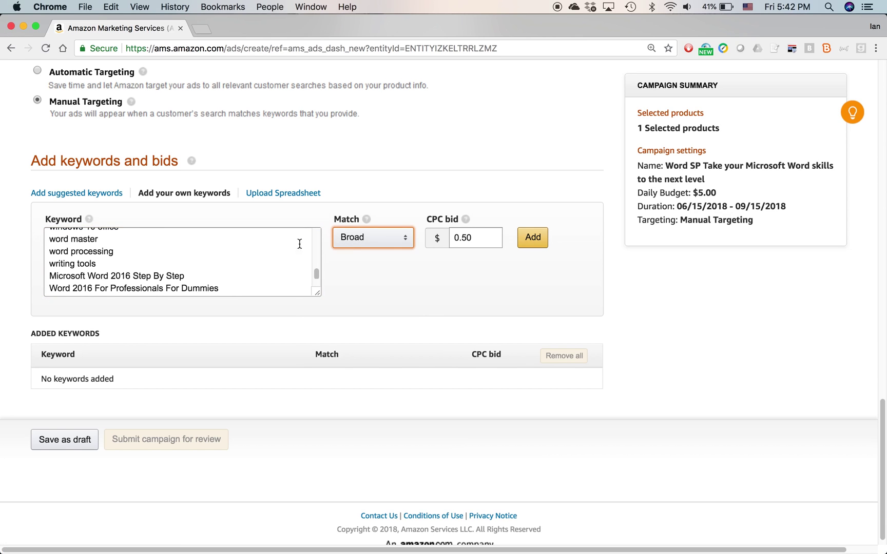
{"action": "left_click", "coordinate": [370, 238]}
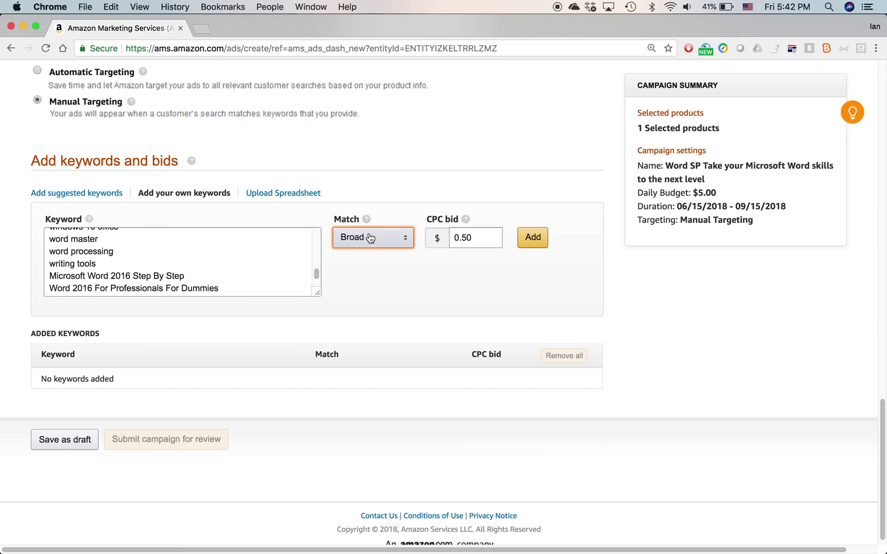
{"action": "double_click", "coordinate": [466, 238]}
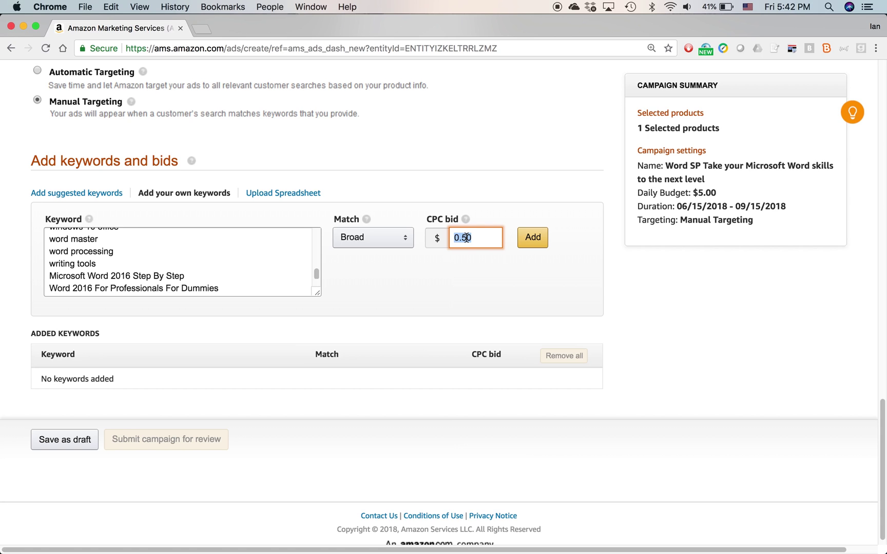
{"action": "type", "text": "0.31"}
- Add the 56 pasted keywords as Broad matches at $0.31 and scroll through them
{"action": "left_click", "coordinate": [534, 242]}
{"action": "scroll", "coordinate": [548, 296], "scroll_direction": "down", "scroll_amount": 4}
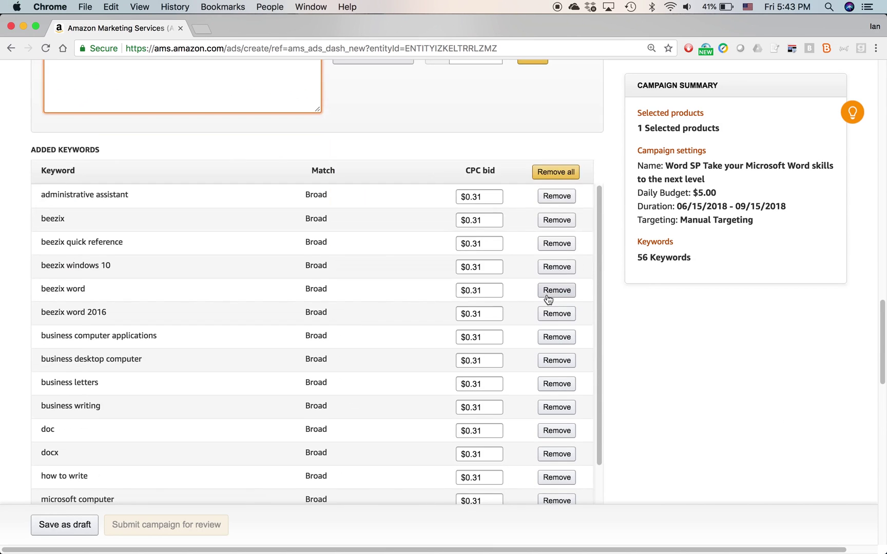
{"action": "scroll", "coordinate": [56, 290], "scroll_direction": "down", "scroll_amount": 5}
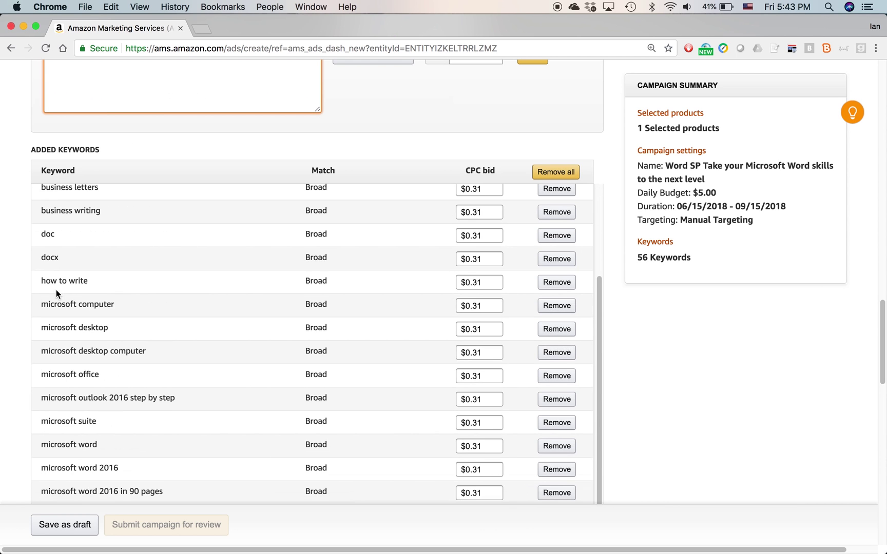
{"action": "scroll", "coordinate": [56, 290], "scroll_direction": "down", "scroll_amount": 10}
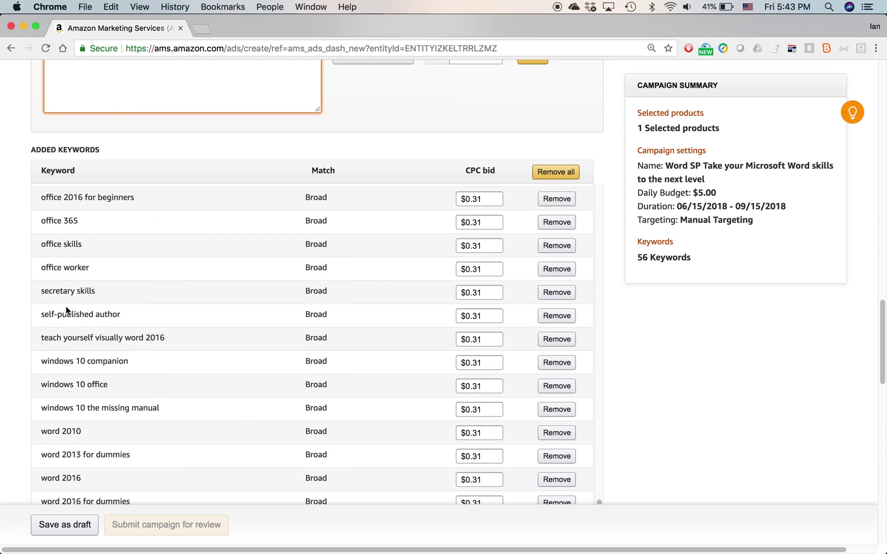
{"action": "scroll", "coordinate": [66, 306], "scroll_direction": "down", "scroll_amount": 10}
{"action": "scroll", "coordinate": [127, 327], "scroll_direction": "down", "scroll_amount": 4}
{"action": "scroll", "coordinate": [450, 281], "scroll_direction": "up", "scroll_amount": 5}
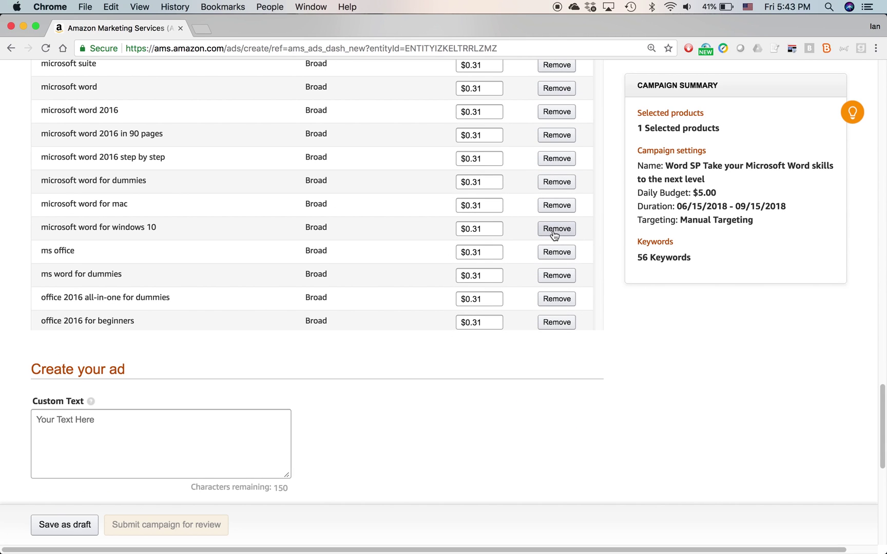
- Change the ms office keyword's bid to $0.35 and save it
{"action": "left_click", "coordinate": [482, 252]}
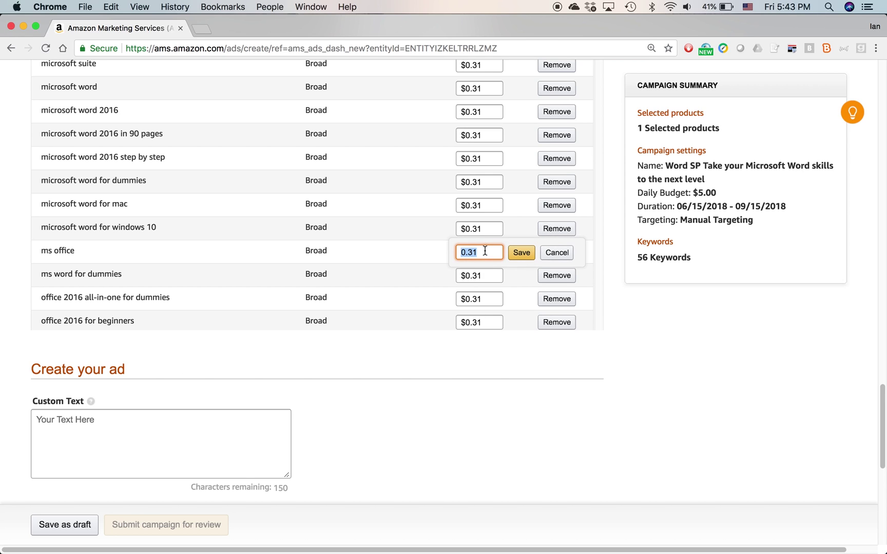
{"action": "type", "text": "0.35"}
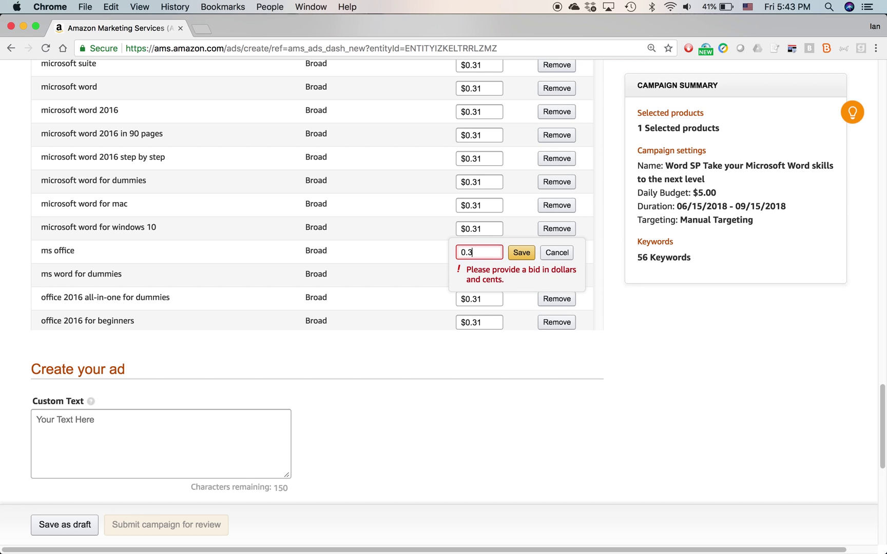
{"action": "left_click", "coordinate": [522, 252]}
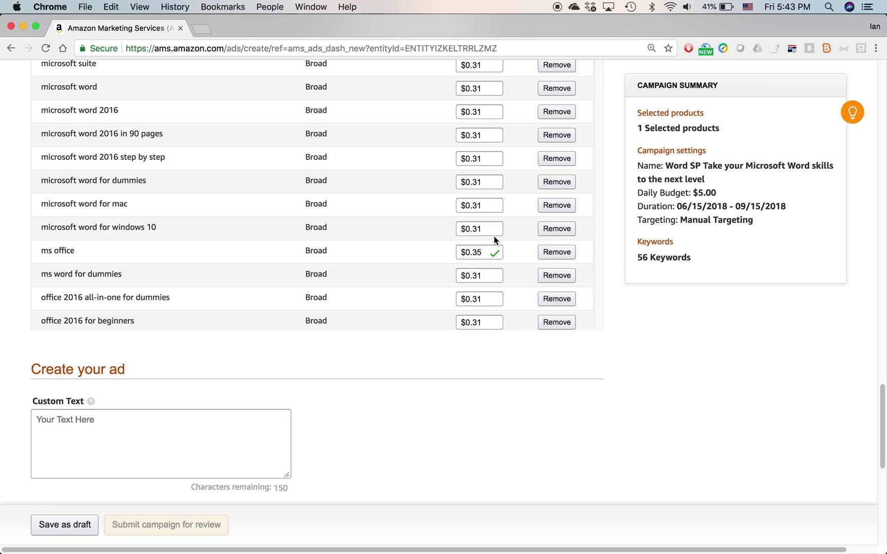
{"action": "scroll", "coordinate": [494, 236], "scroll_direction": "up", "scroll_amount": 3}
{"action": "scroll", "coordinate": [494, 234], "scroll_direction": "up", "scroll_amount": 10}
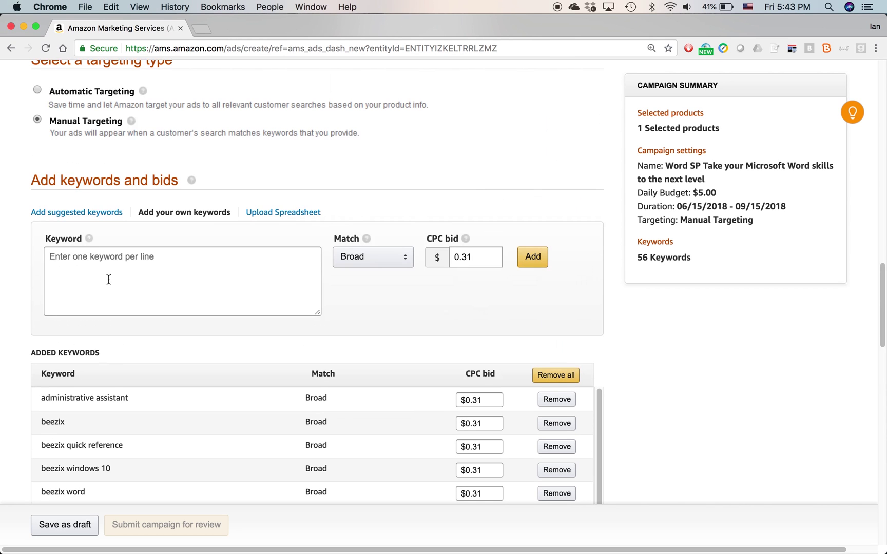
- Add 'google docs' as a Negative Exact keyword
{"action": "left_click", "coordinate": [100, 263]}
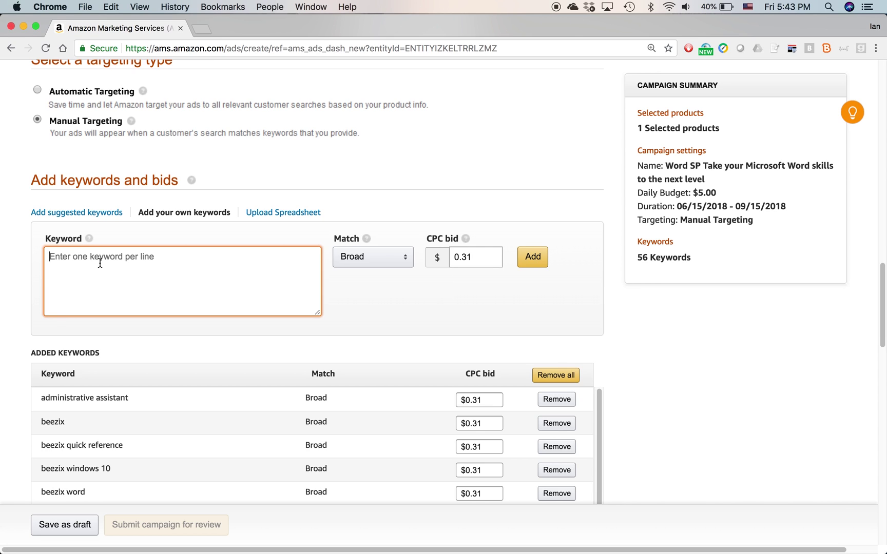
{"action": "type", "text": "google docs"}
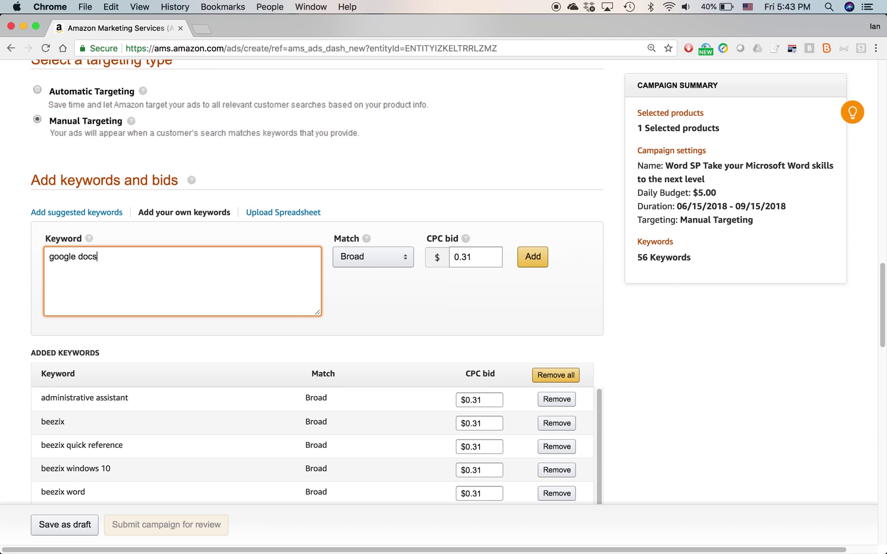
{"action": "left_click", "coordinate": [410, 258]}
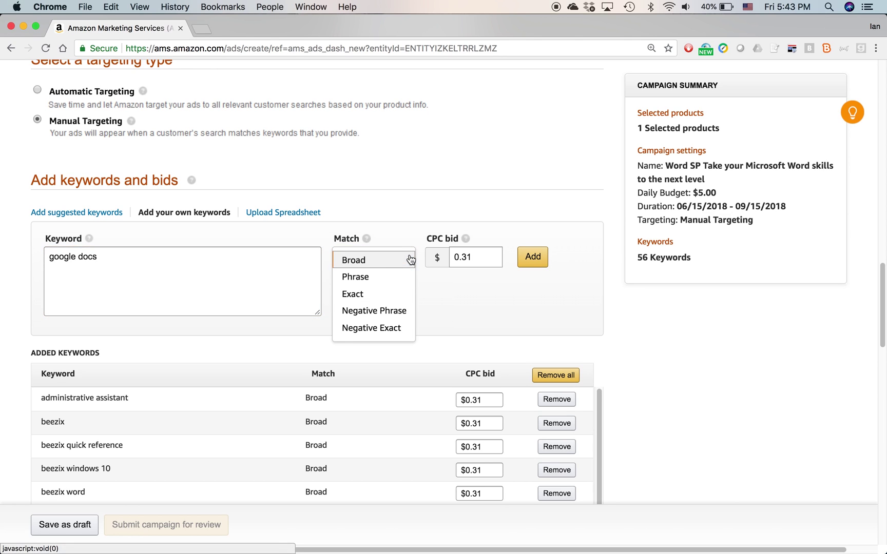
{"action": "left_click", "coordinate": [386, 328]}
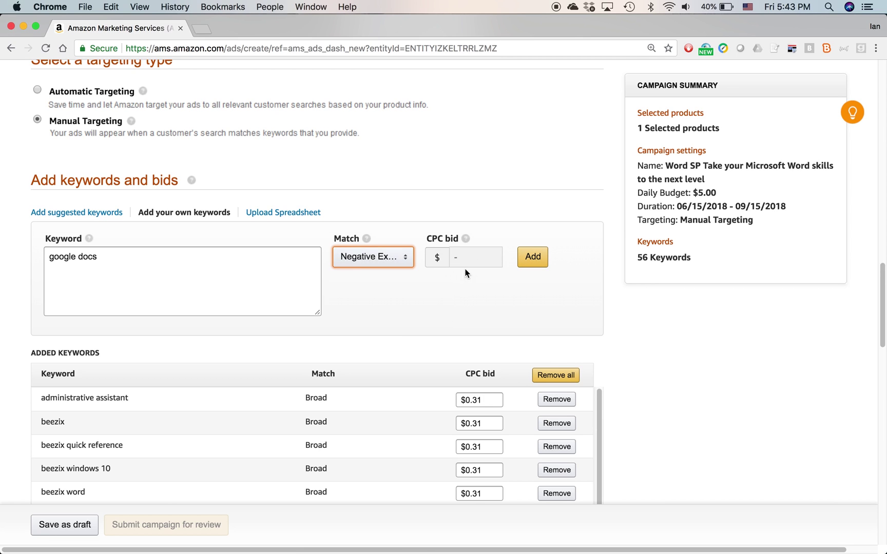
{"action": "left_click", "coordinate": [538, 255]}
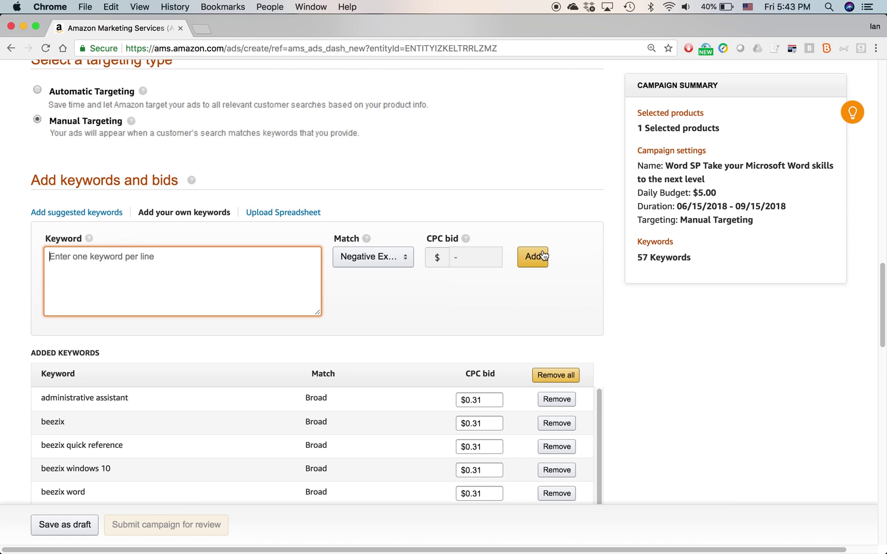
- Scroll through the 57-keyword list down to the Create your ad custom text field
{"action": "scroll", "coordinate": [461, 307], "scroll_direction": "down", "scroll_amount": 10}
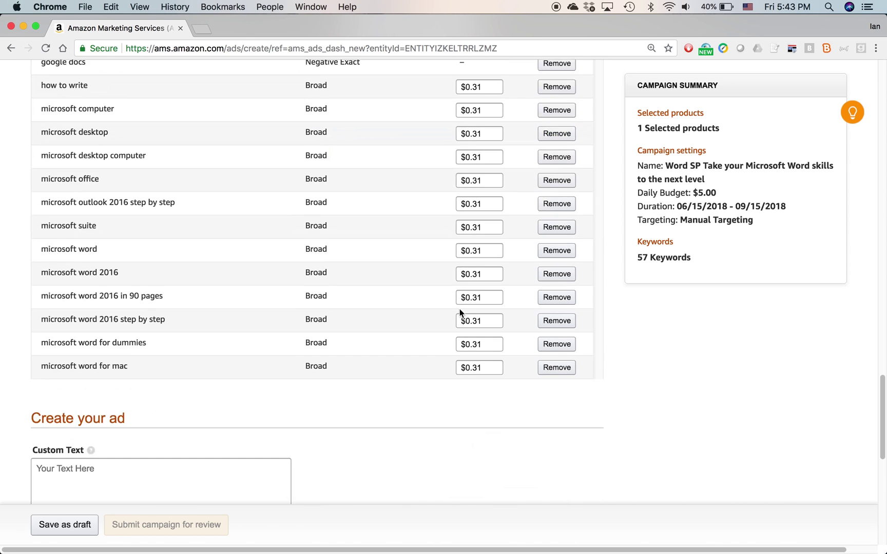
{"action": "scroll", "coordinate": [459, 309], "scroll_direction": "up", "scroll_amount": 5}
{"action": "scroll", "coordinate": [459, 307], "scroll_direction": "down", "scroll_amount": 3}
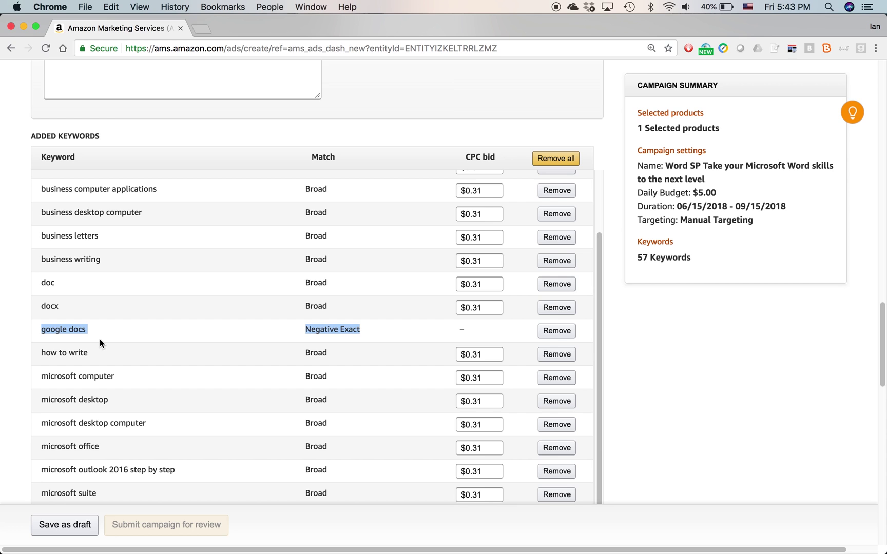
{"action": "scroll", "coordinate": [134, 331], "scroll_direction": "up", "scroll_amount": 1}
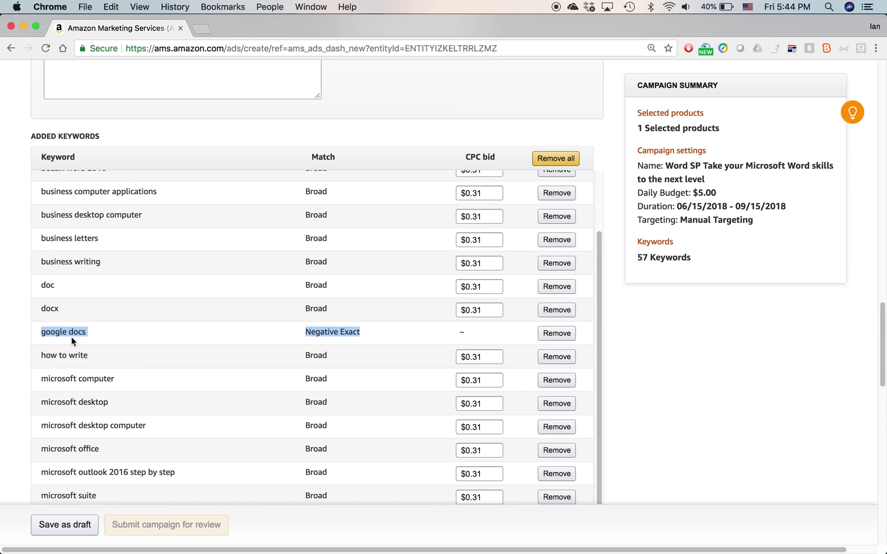
{"action": "scroll", "coordinate": [135, 275], "scroll_direction": "up", "scroll_amount": 5}
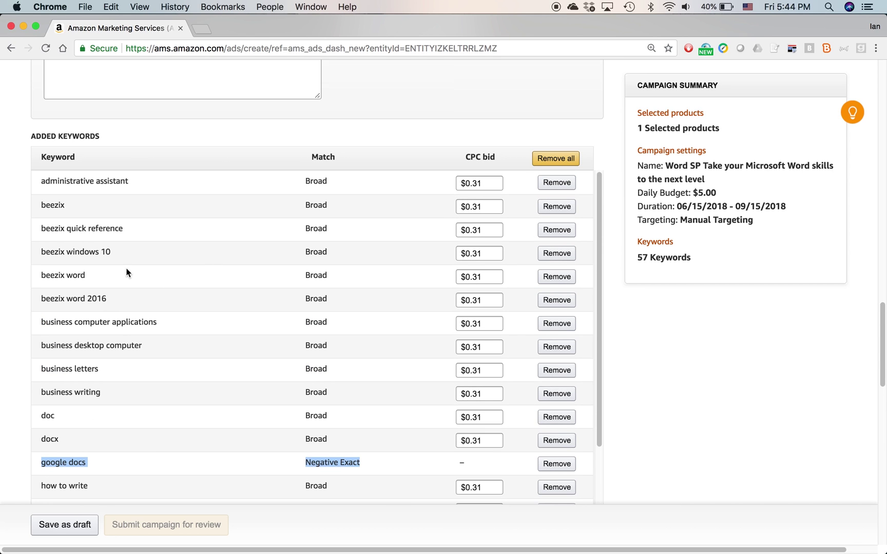
{"action": "scroll", "coordinate": [128, 277], "scroll_direction": "up", "scroll_amount": 6}
{"action": "scroll", "coordinate": [174, 359], "scroll_direction": "down", "scroll_amount": 15}
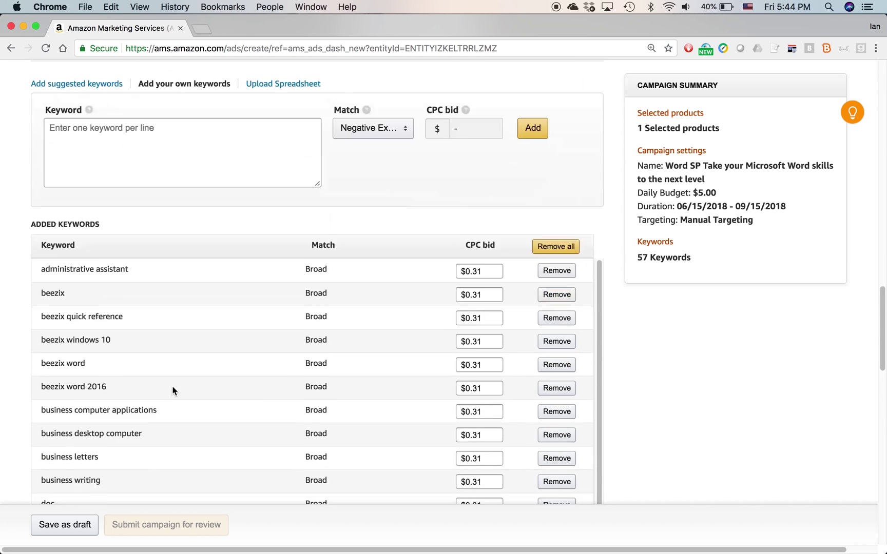
{"action": "scroll", "coordinate": [173, 380], "scroll_direction": "down", "scroll_amount": 5}
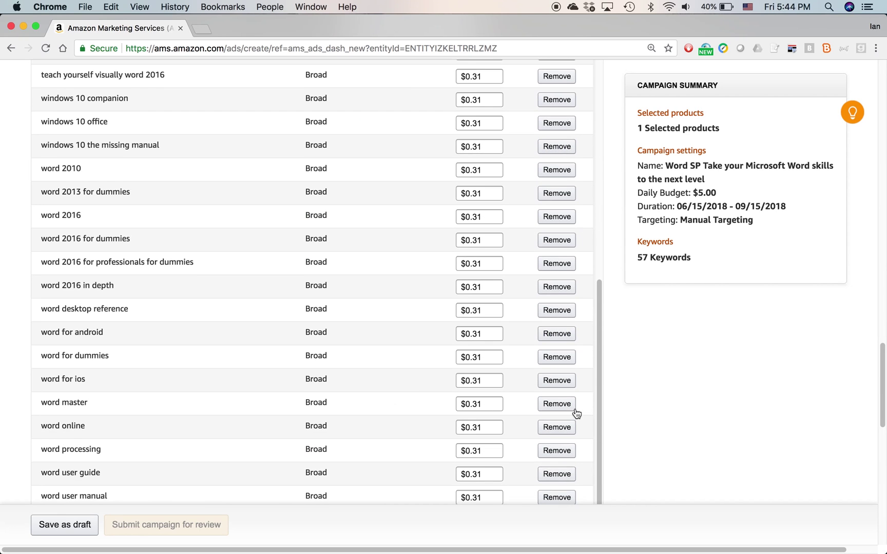
{"action": "scroll", "coordinate": [574, 412], "scroll_direction": "down", "scroll_amount": 10}
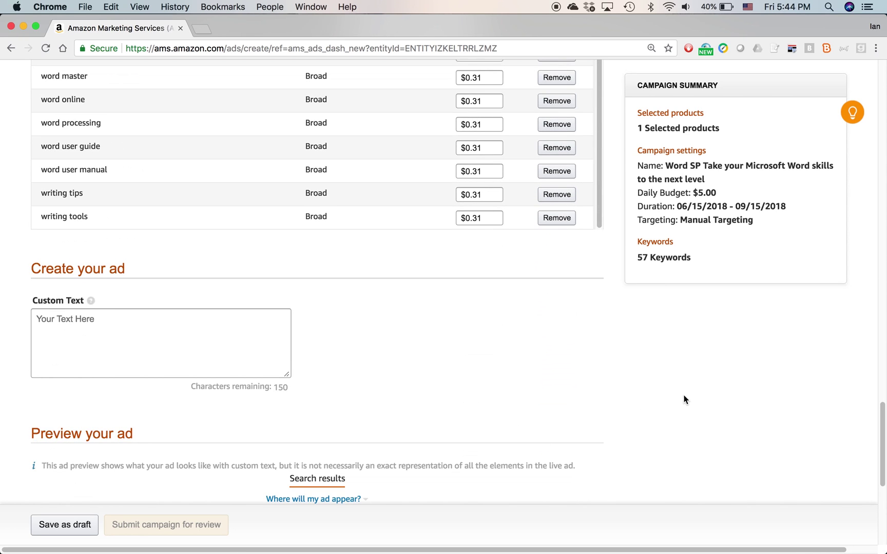
{"action": "left_click", "coordinate": [63, 315]}
{"action": "key", "text": "super+Tab"}
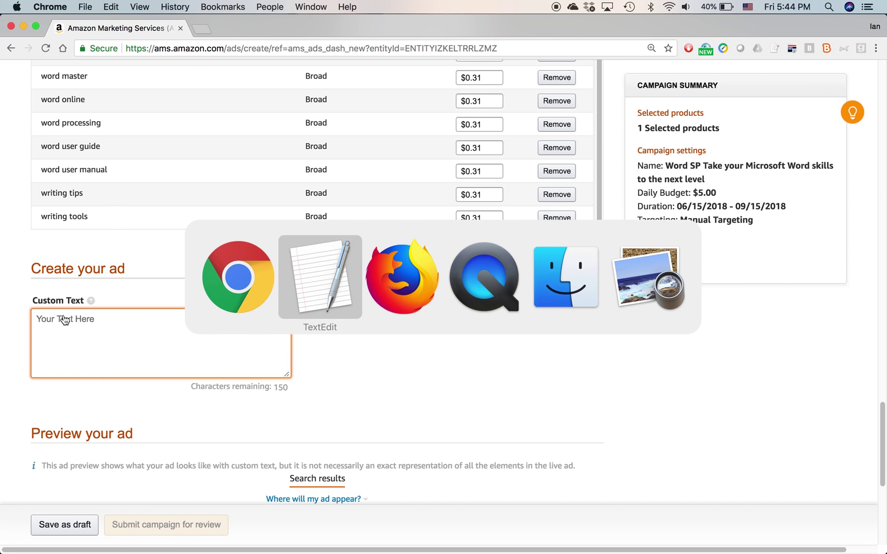
{"action": "key", "text": "super+Tab"}
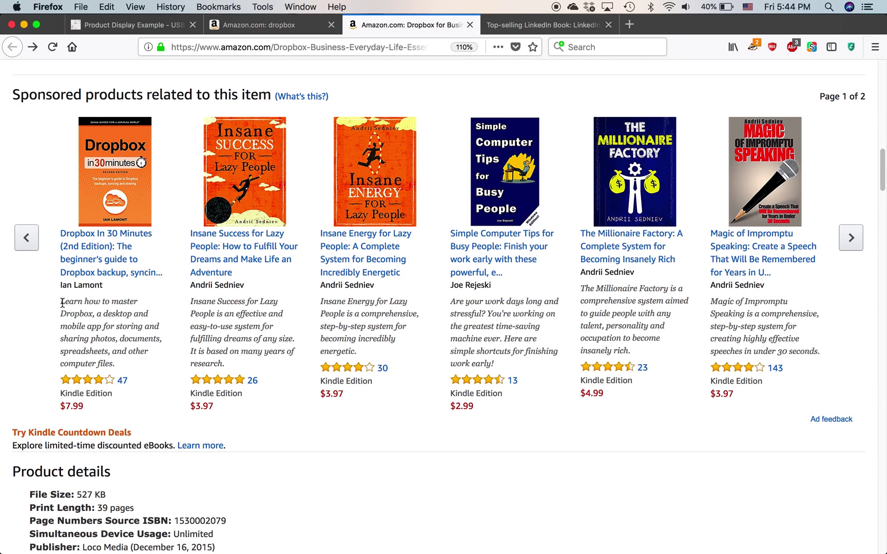
{"action": "left_click_drag", "start_coordinate": [61, 303], "coordinate": [138, 355]}
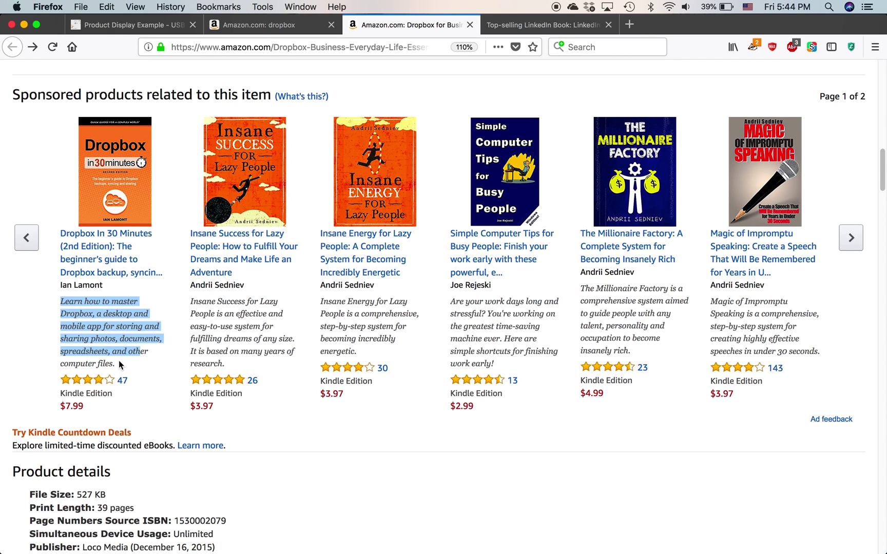
{"action": "key", "text": "super+Tab"}
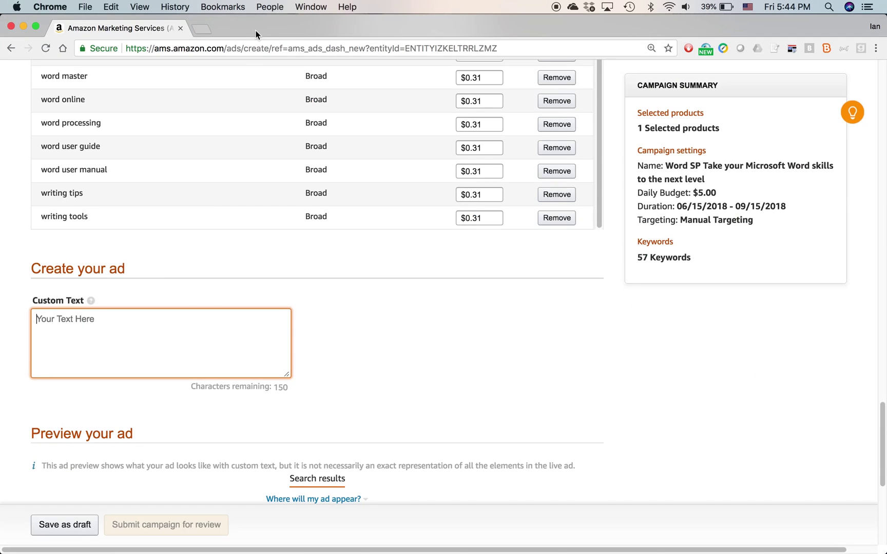
- Copy the 'Most people know how to use Microsoft Word' paragraph from the TextEdit notes
{"action": "key", "text": "super+Tab"}
{"action": "key", "text": "super+Tab"}
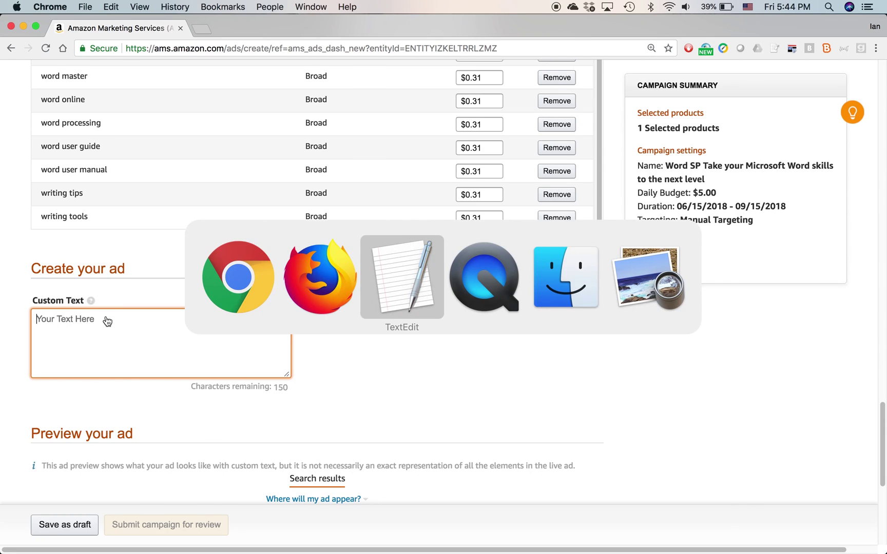
{"action": "scroll", "coordinate": [361, 292], "scroll_direction": "up", "scroll_amount": 20}
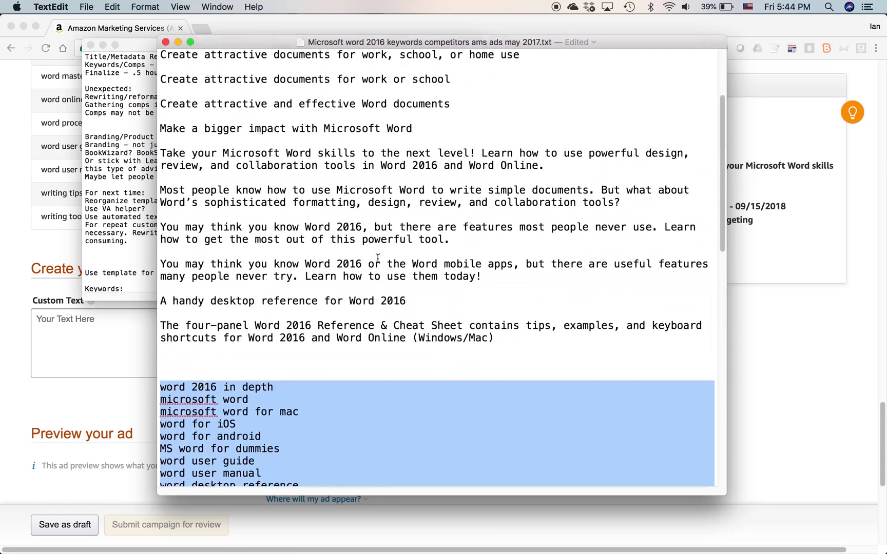
{"action": "left_click", "coordinate": [378, 257]}
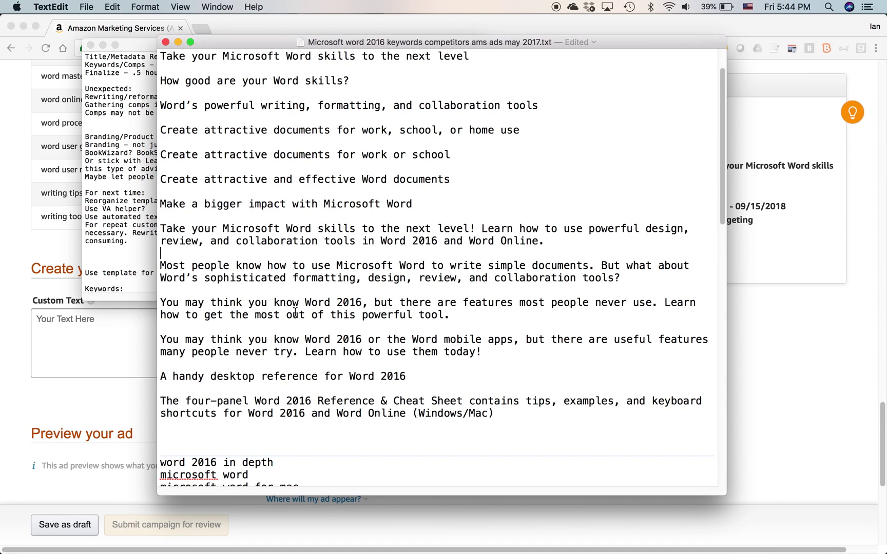
{"action": "triple_click", "coordinate": [339, 273]}
{"action": "key", "text": "super+c"}
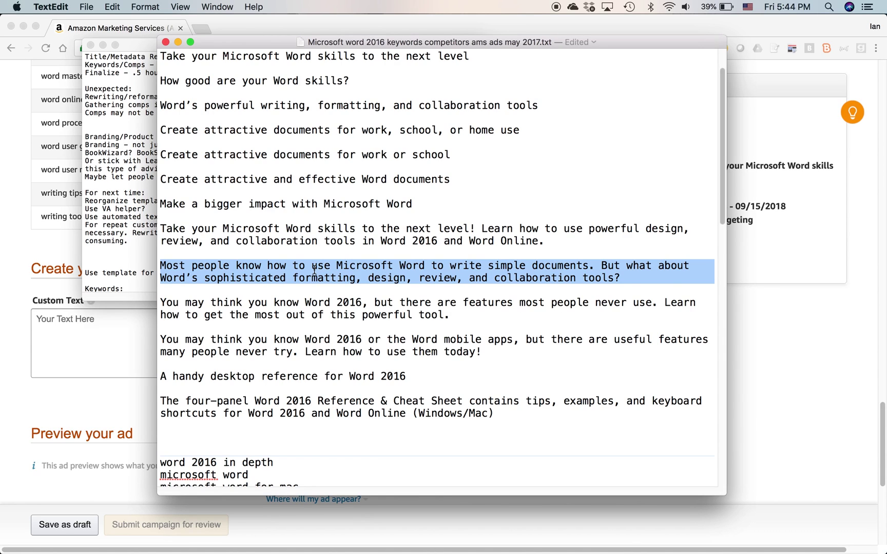
{"action": "left_click", "coordinate": [111, 326]}
- Paste the paragraph into Custom Text, remove the trailing line and delete 'sophisticated'
{"action": "left_click", "coordinate": [79, 327]}
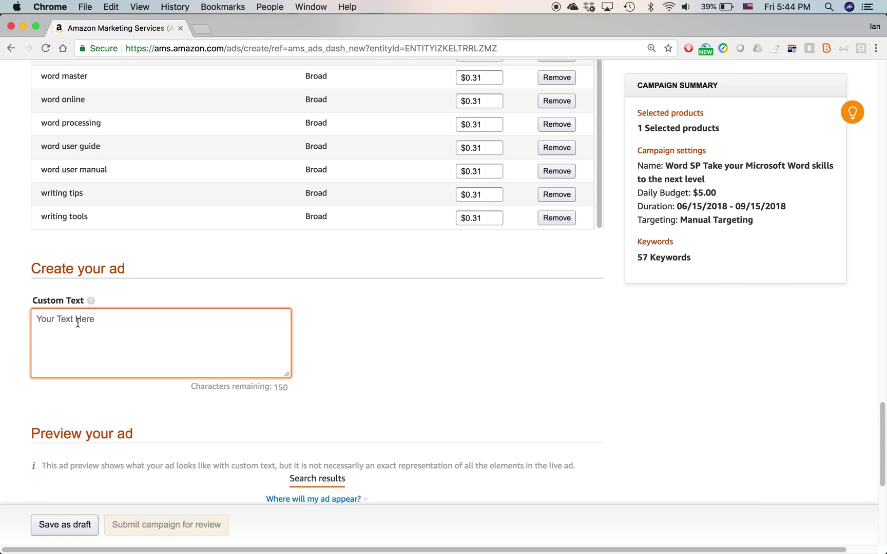
{"action": "key", "text": "super+v"}
{"action": "key", "text": "BackSpace"}
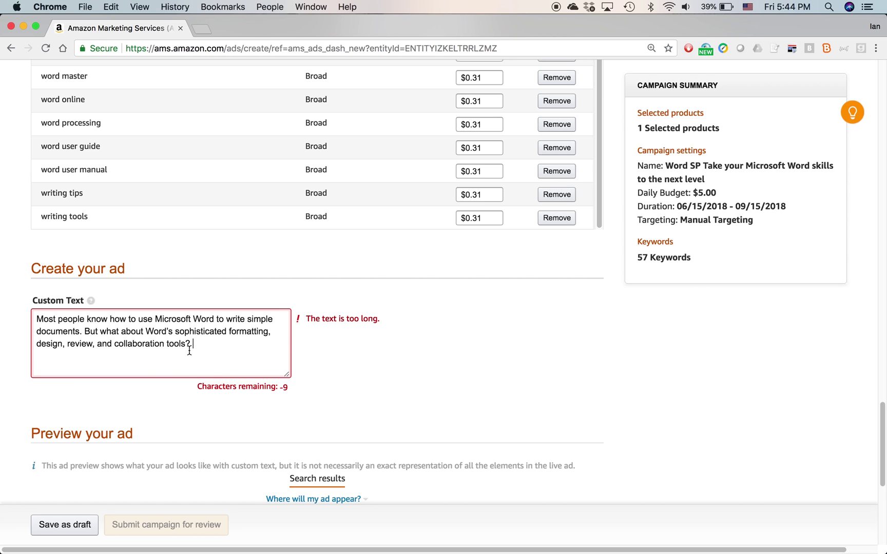
{"action": "double_click", "coordinate": [197, 333]}
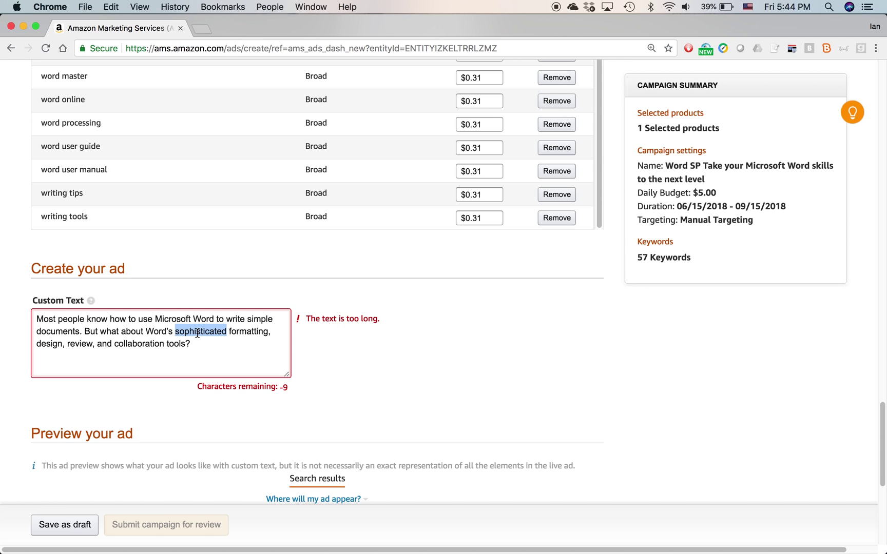
{"action": "key", "text": "BackSpace"}
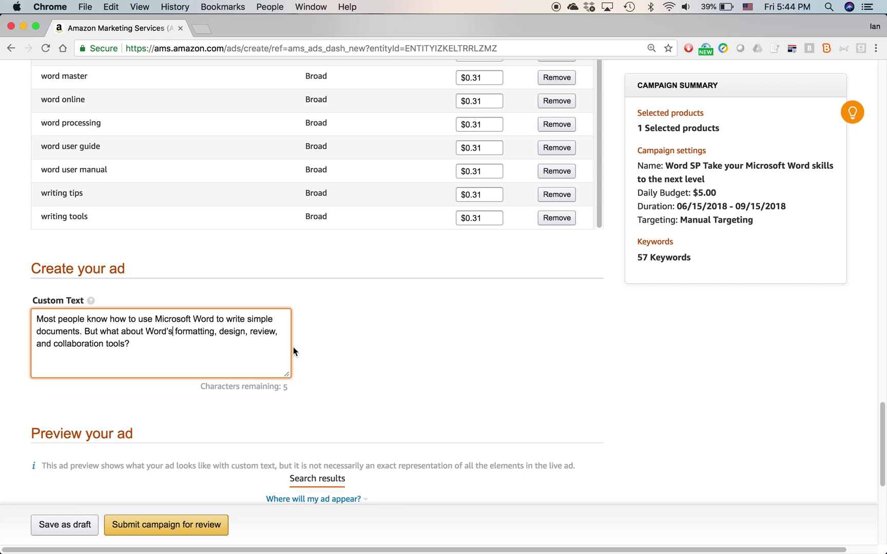
{"action": "scroll", "coordinate": [242, 341], "scroll_direction": "up", "scroll_amount": 1}
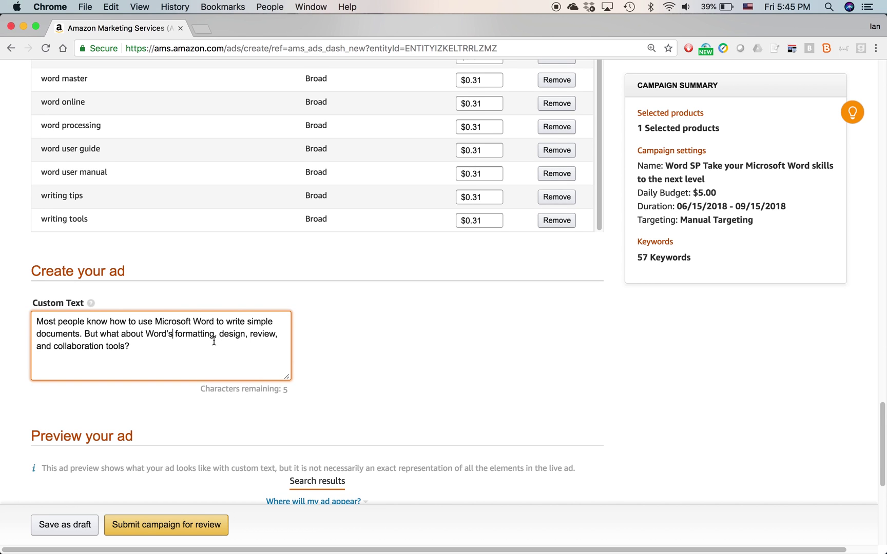
- Replace the campaign name's old tagline with 'Most people know how to use Microsoft Word'
{"action": "scroll", "coordinate": [214, 340], "scroll_direction": "up", "scroll_amount": 20}
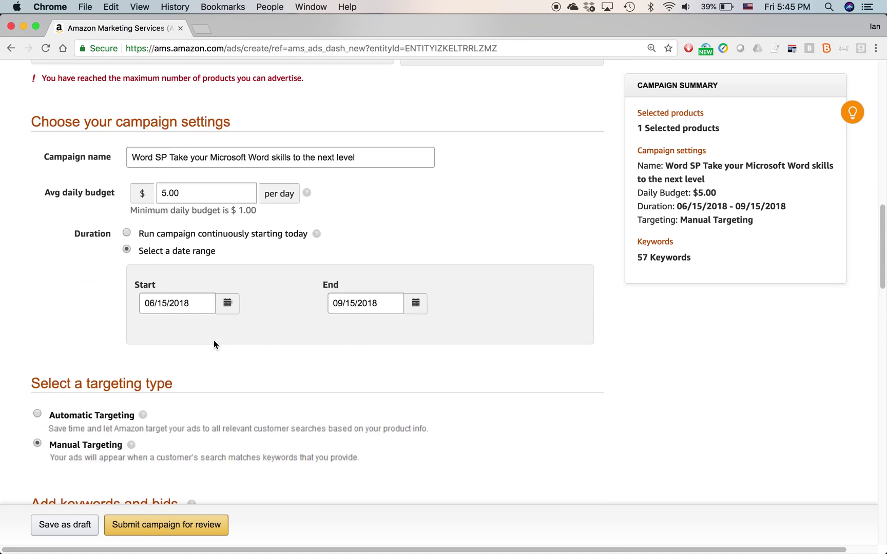
{"action": "scroll", "coordinate": [214, 340], "scroll_direction": "up", "scroll_amount": 1}
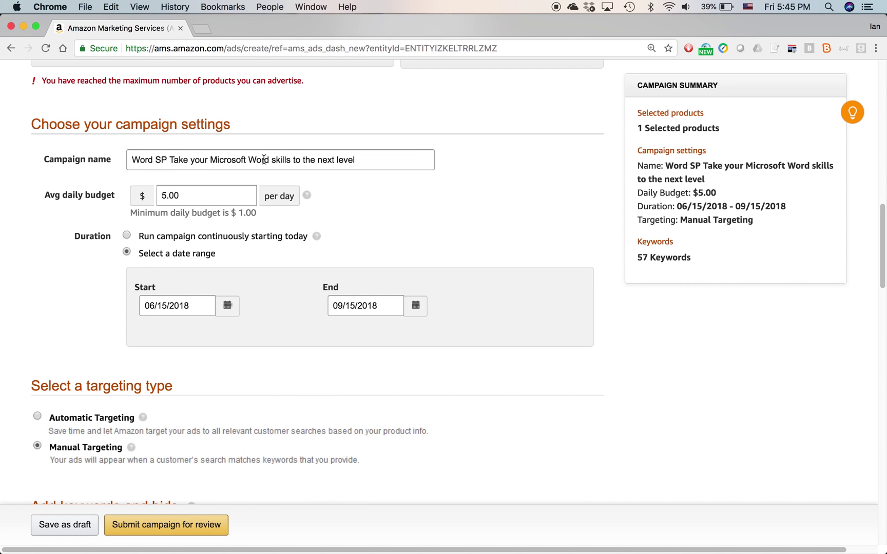
{"action": "key", "text": "super+Tab"}
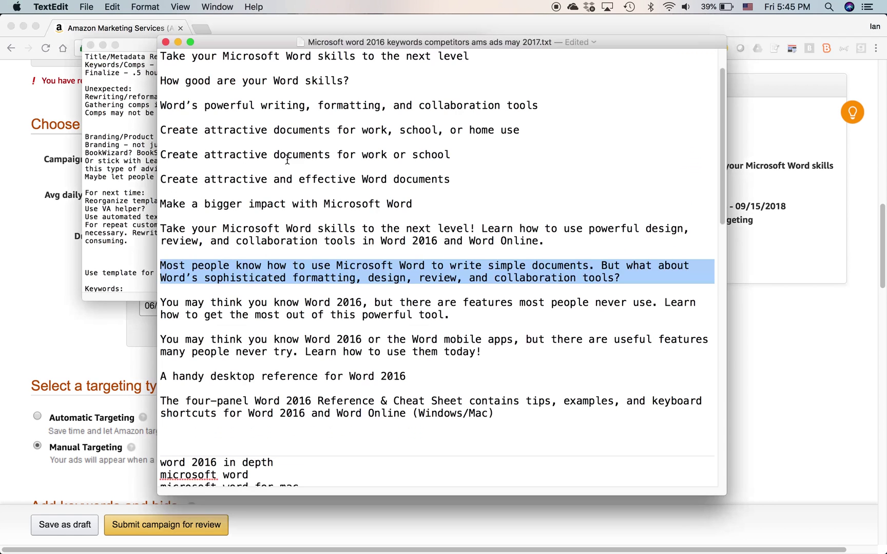
{"action": "left_click", "coordinate": [359, 277]}
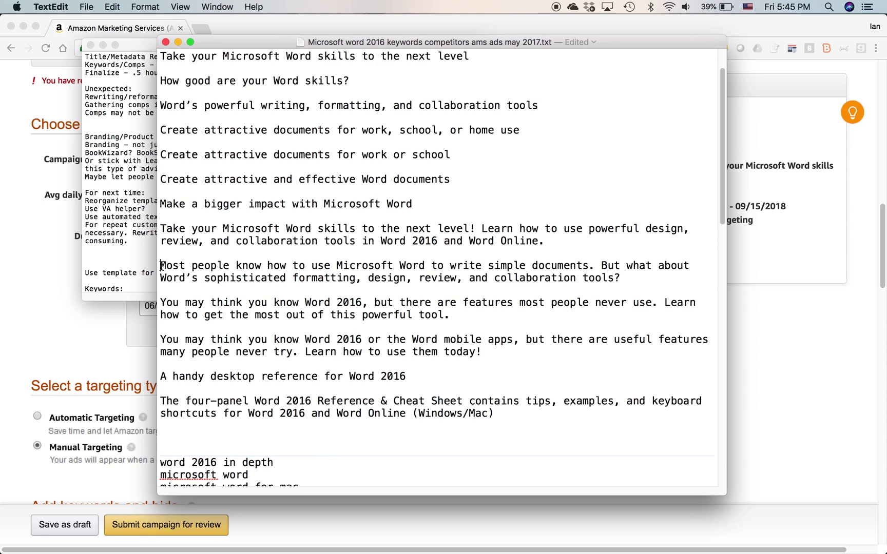
{"action": "left_click_drag", "start_coordinate": [159, 265], "coordinate": [423, 265]}
{"action": "key", "text": "super+c"}
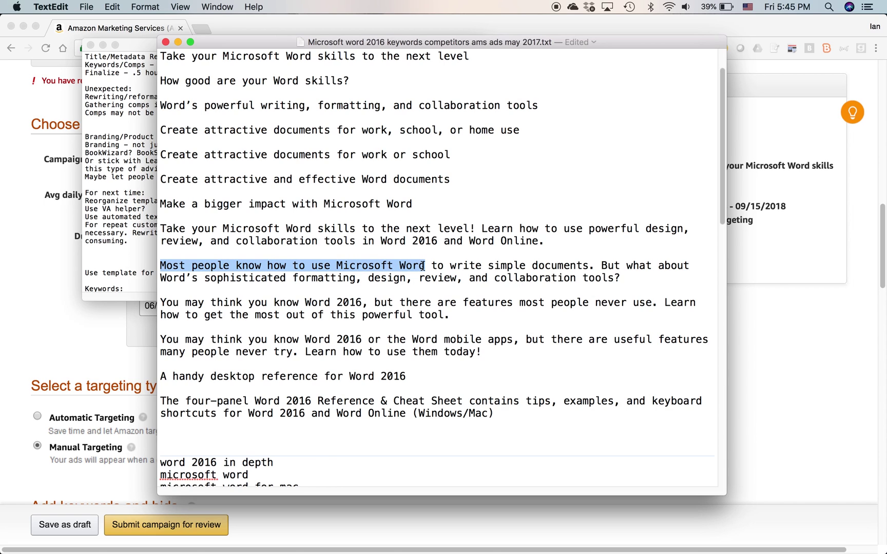
{"action": "key", "text": "super+Tab"}
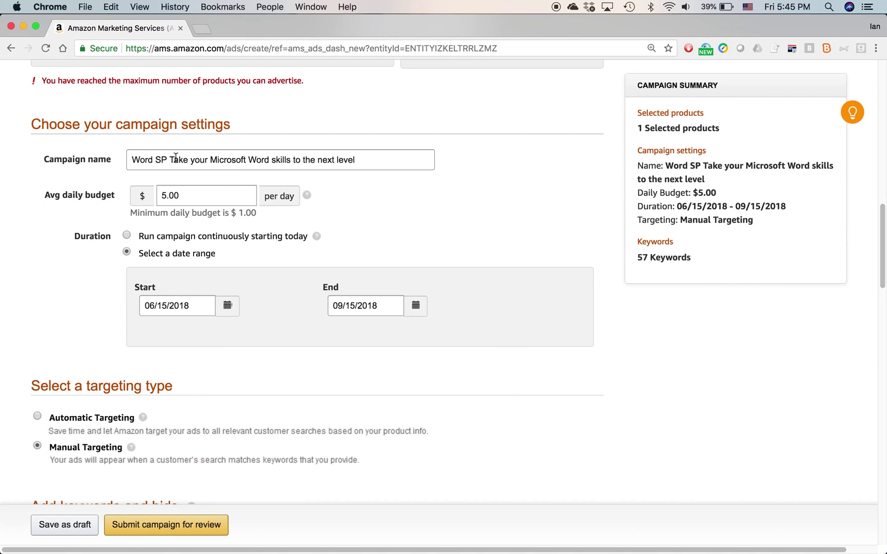
{"action": "left_click_drag", "start_coordinate": [169, 160], "coordinate": [352, 164]}
{"action": "key", "text": "super+v"}
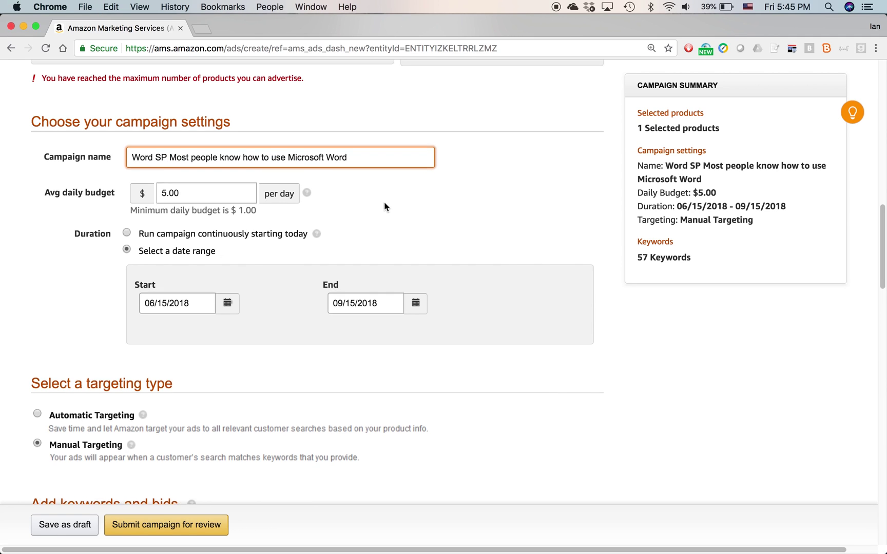
{"action": "scroll", "coordinate": [385, 206], "scroll_direction": "down", "scroll_amount": 5}
- Scroll past the ad preview and submit the Word SP campaign for review
{"action": "scroll", "coordinate": [385, 207], "scroll_direction": "down", "scroll_amount": 10}
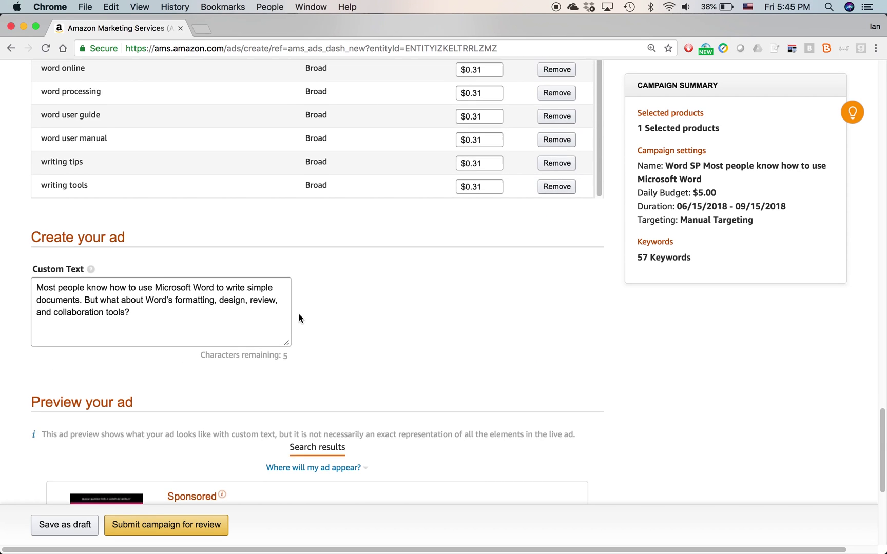
{"action": "scroll", "coordinate": [297, 314], "scroll_direction": "down", "scroll_amount": 5}
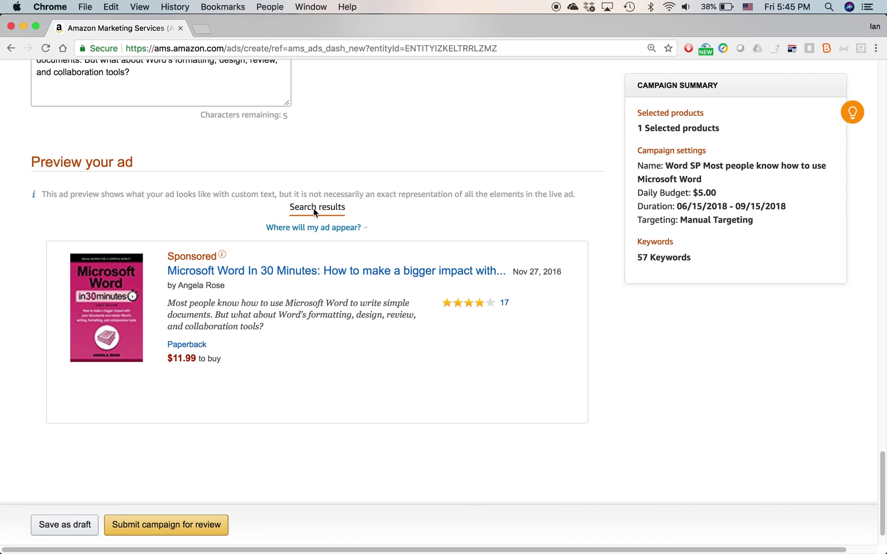
{"action": "scroll", "coordinate": [310, 354], "scroll_direction": "down", "scroll_amount": 1}
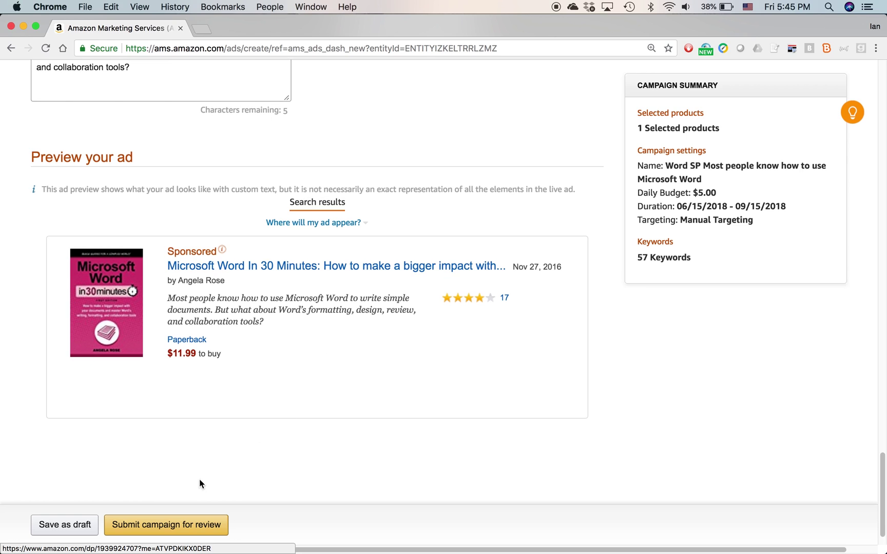
{"action": "left_click", "coordinate": [202, 529]}
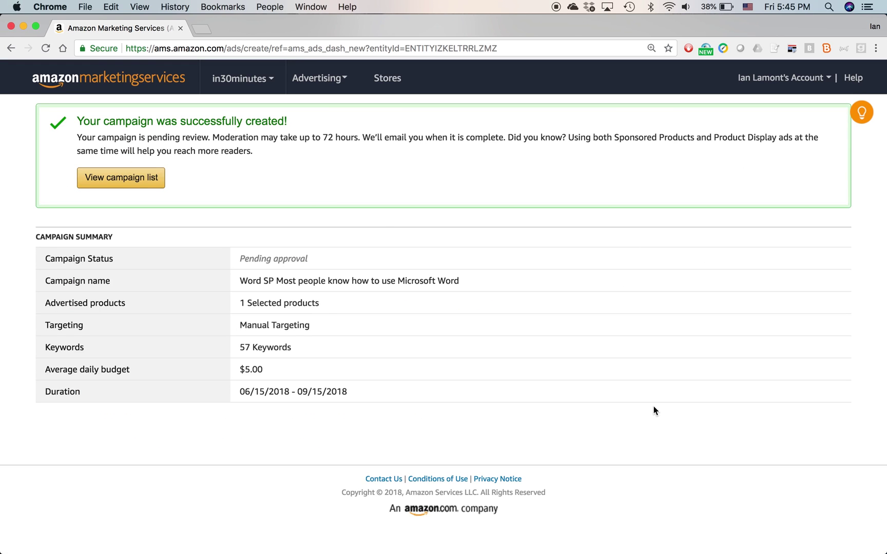